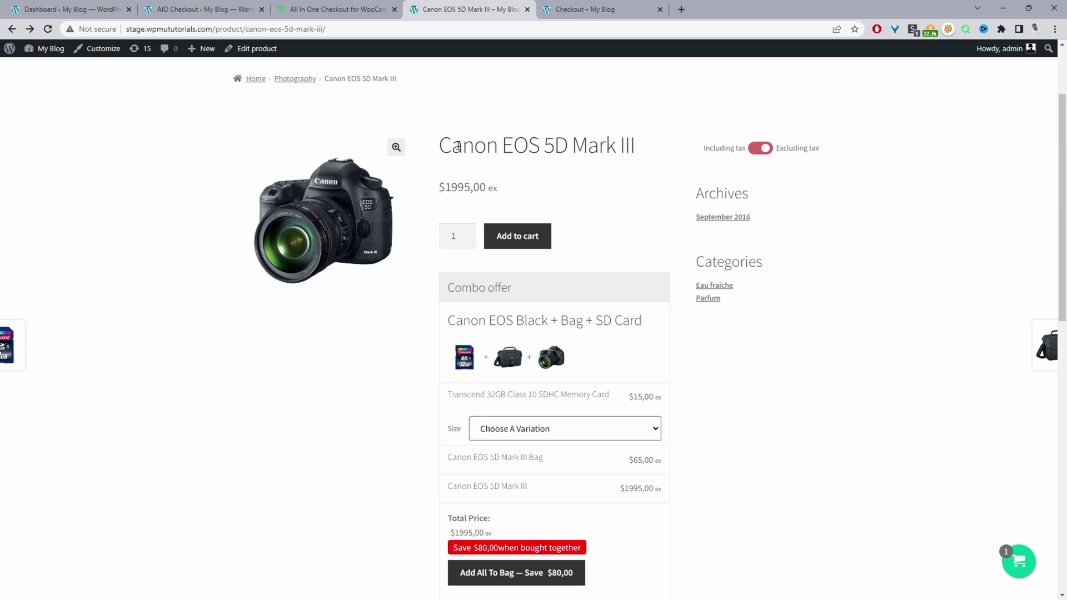
From the Canon EOS 5D Mark III page, open the side cart showing the $1995,00 camera and bag upsell.
drag(444, 145, 614, 148)
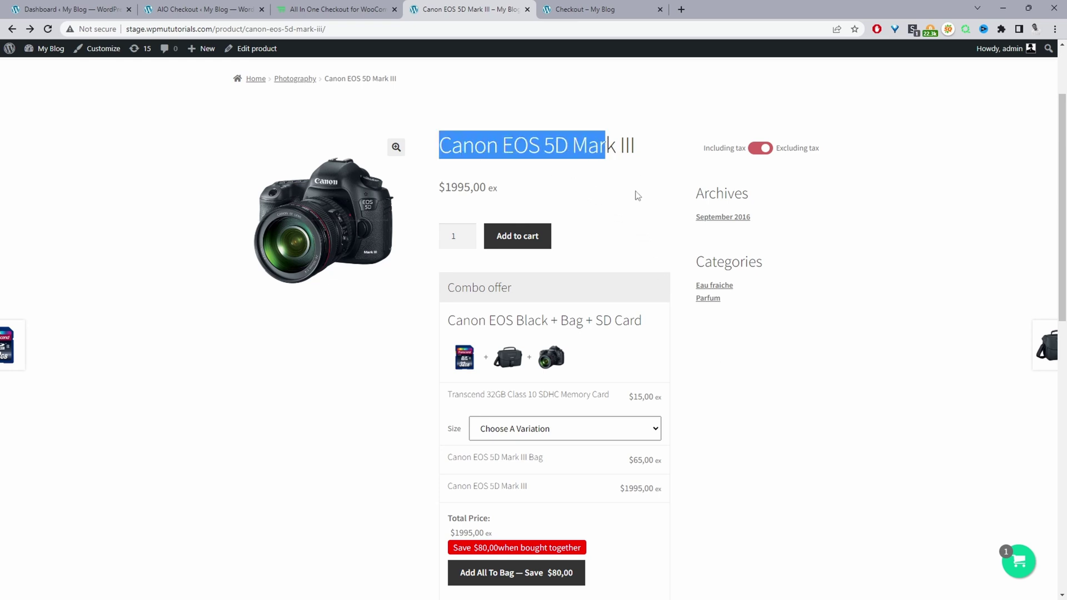
scroll(637, 236, down, 1)
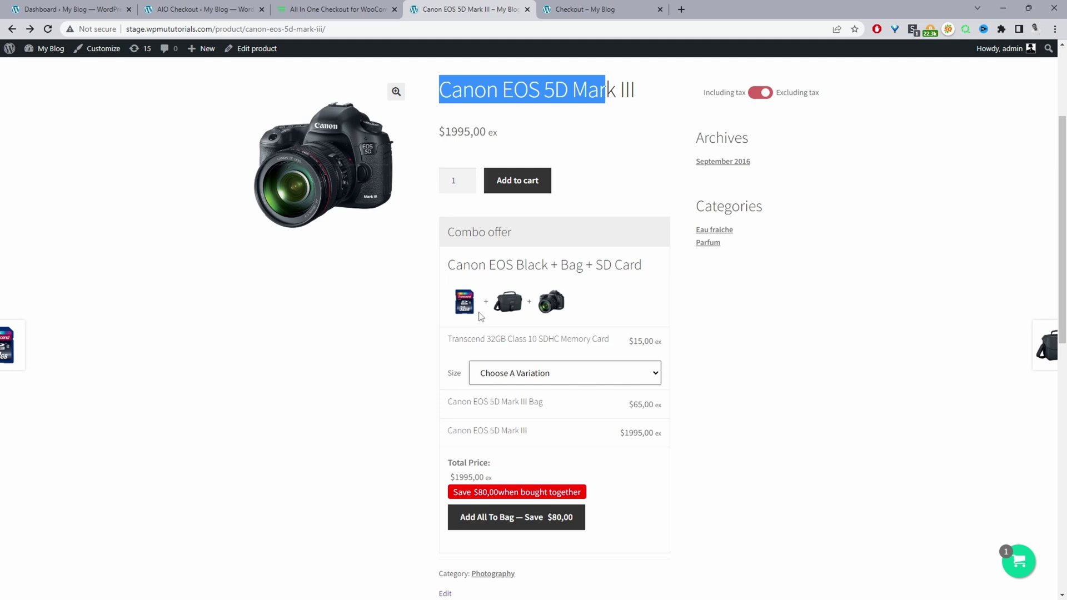
click(1014, 562)
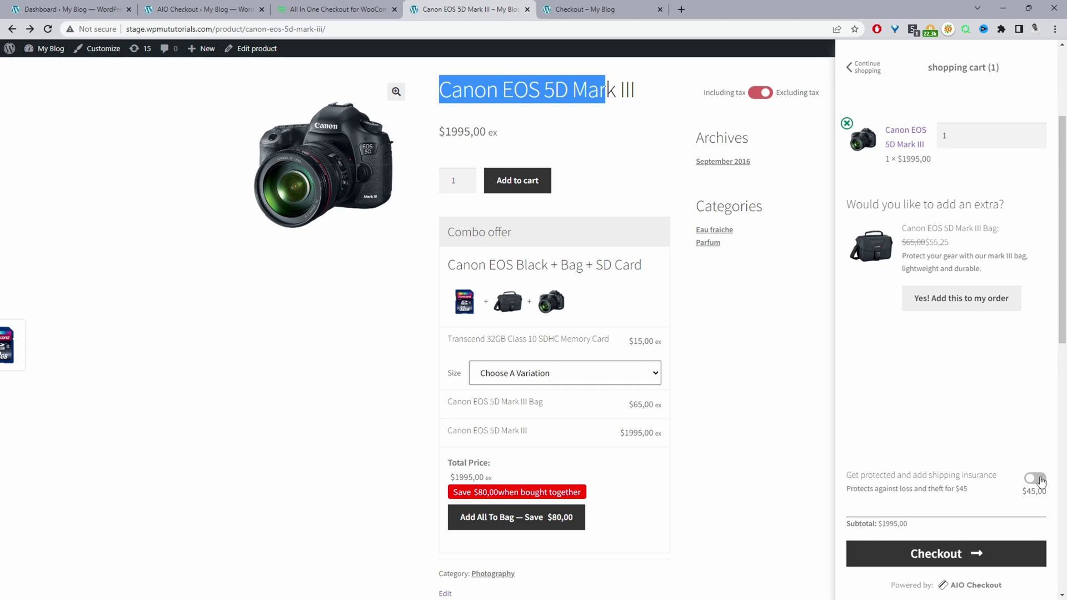
Review the checkout's bag offer at $55,25 (was $65.00), then move to the woosuite.com plugin page.
click(611, 10)
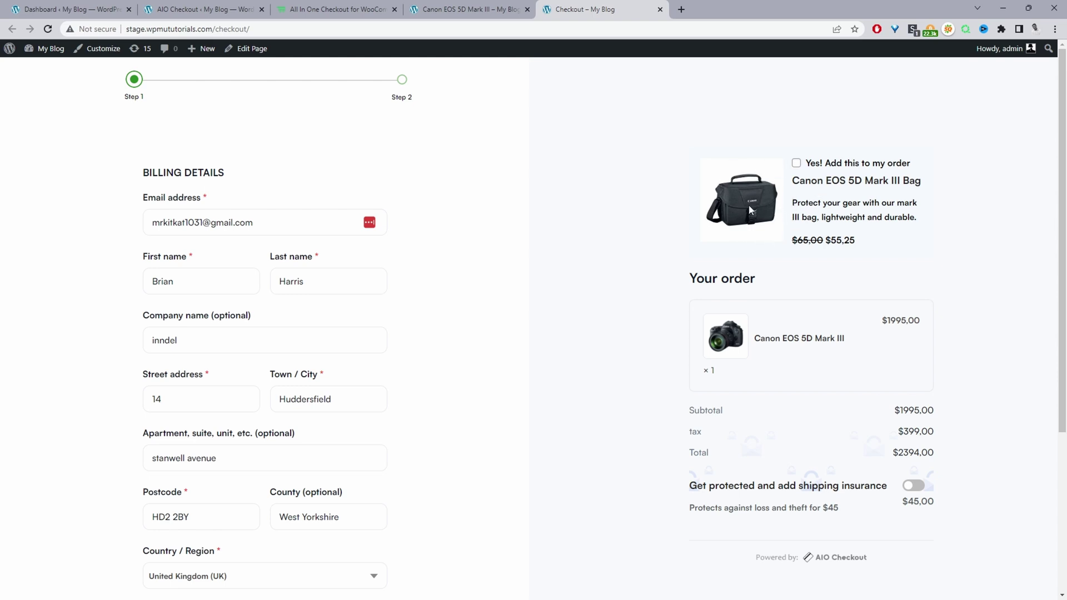
scroll(778, 217, down, 1)
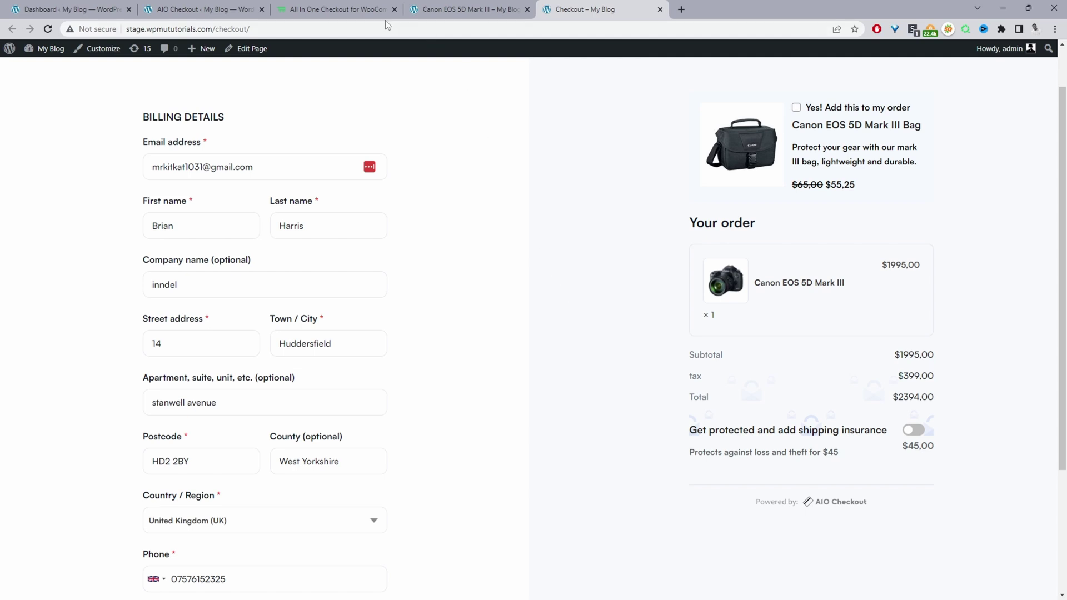
click(362, 11)
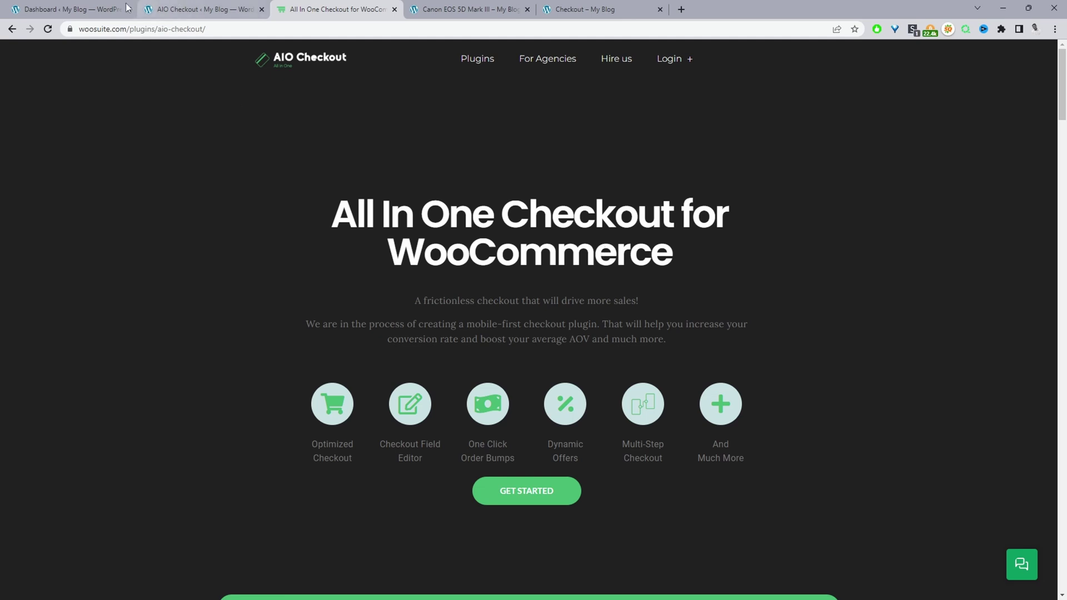
Switch from the woosuite.com tab back to the My Blog WordPress Dashboard.
click(70, 9)
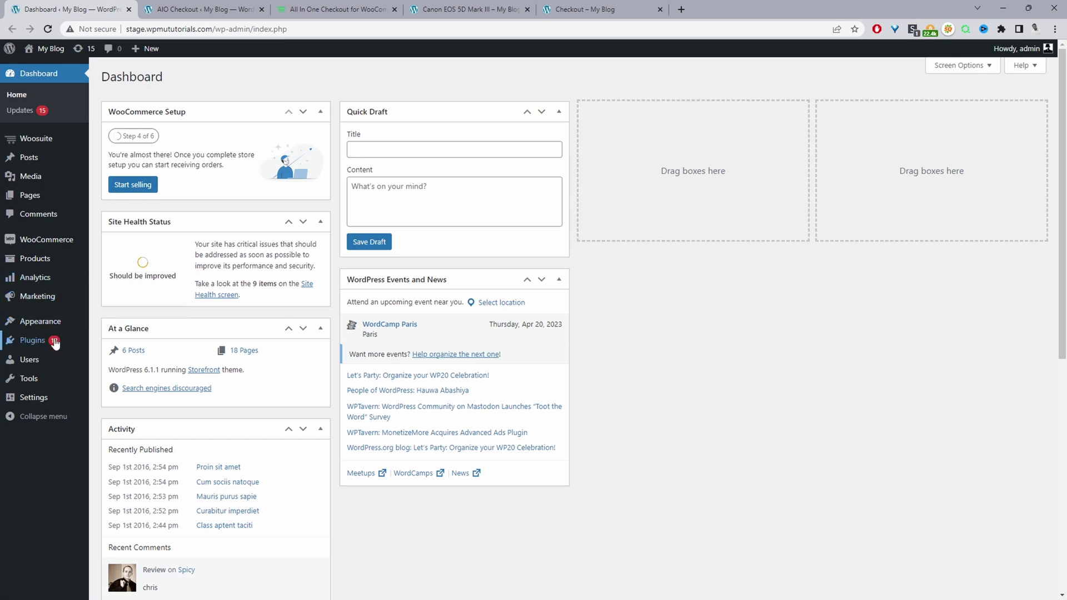
Open AIO Checkout from the Woosuite sidebar submenu.
mouse_move(54, 345)
mouse_move(70, 140)
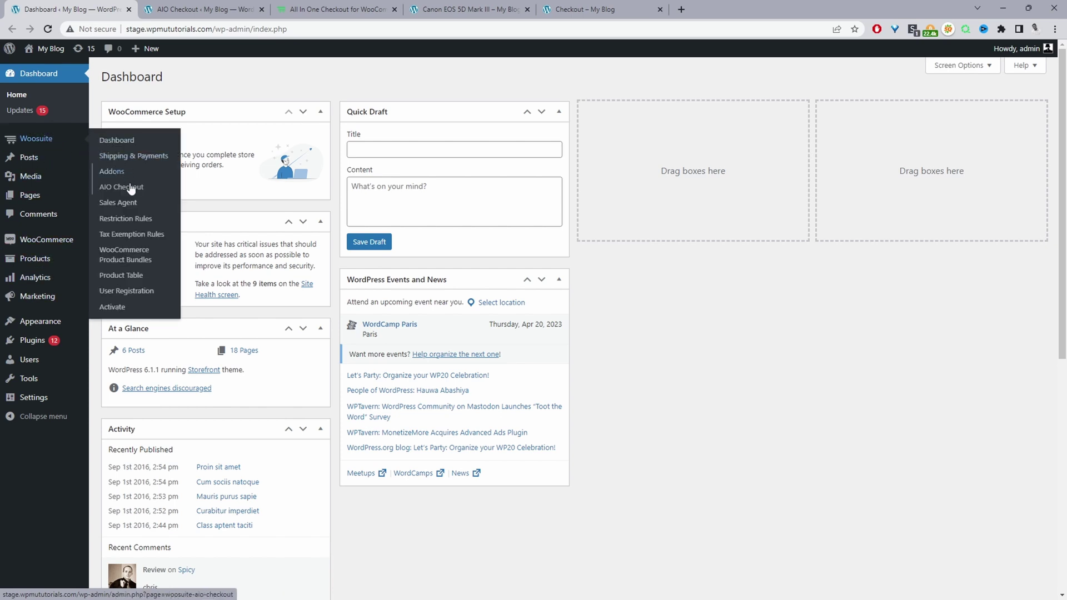
click(132, 193)
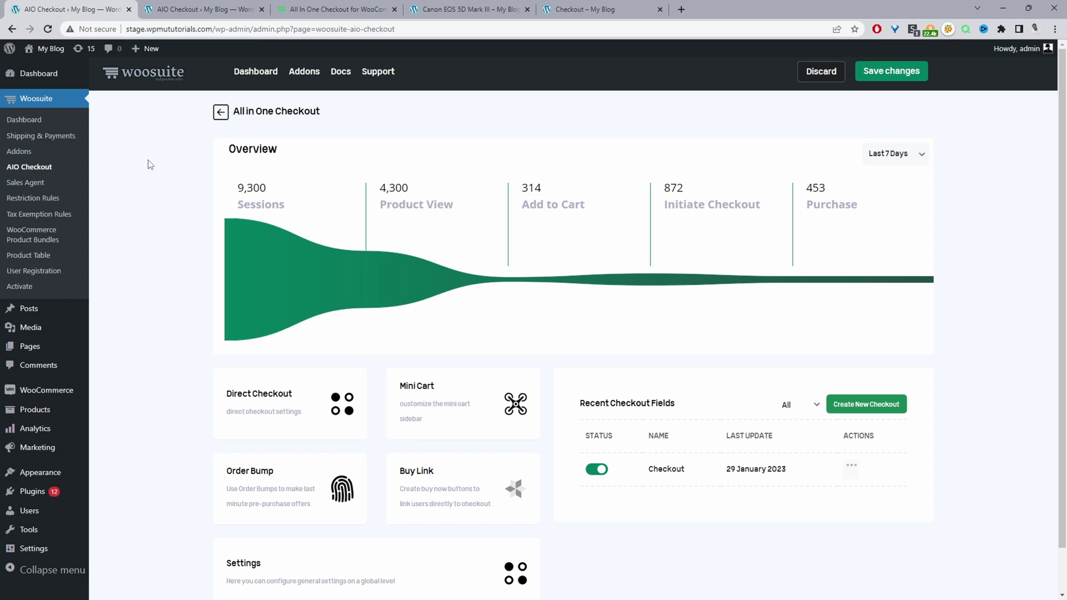
Open the Order Bump list, start a new bump, then cancel it, leaving camara upsell and shipping insurance.
click(278, 493)
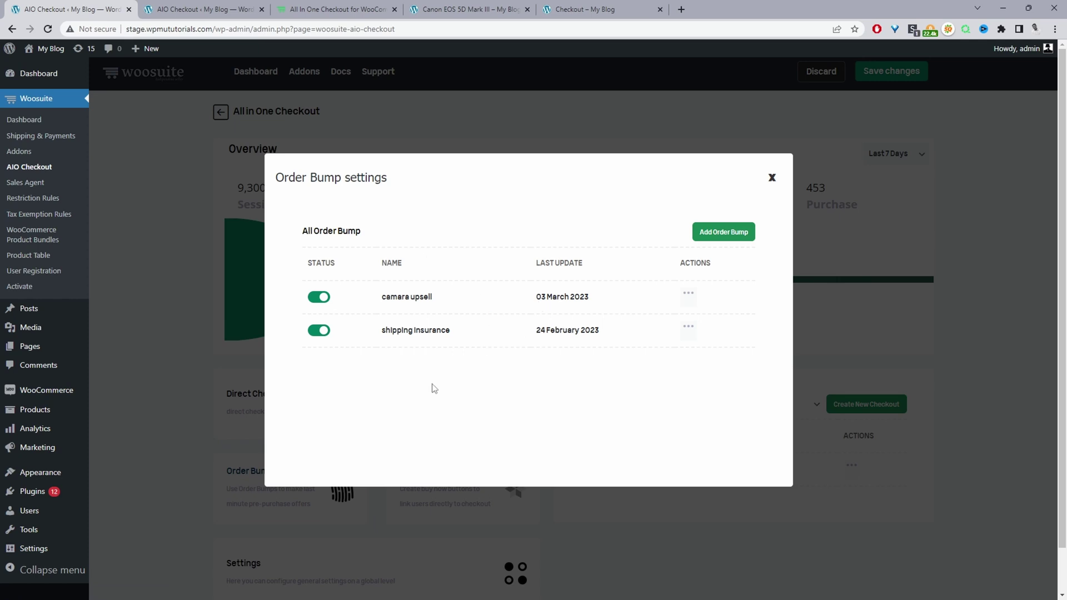
click(719, 239)
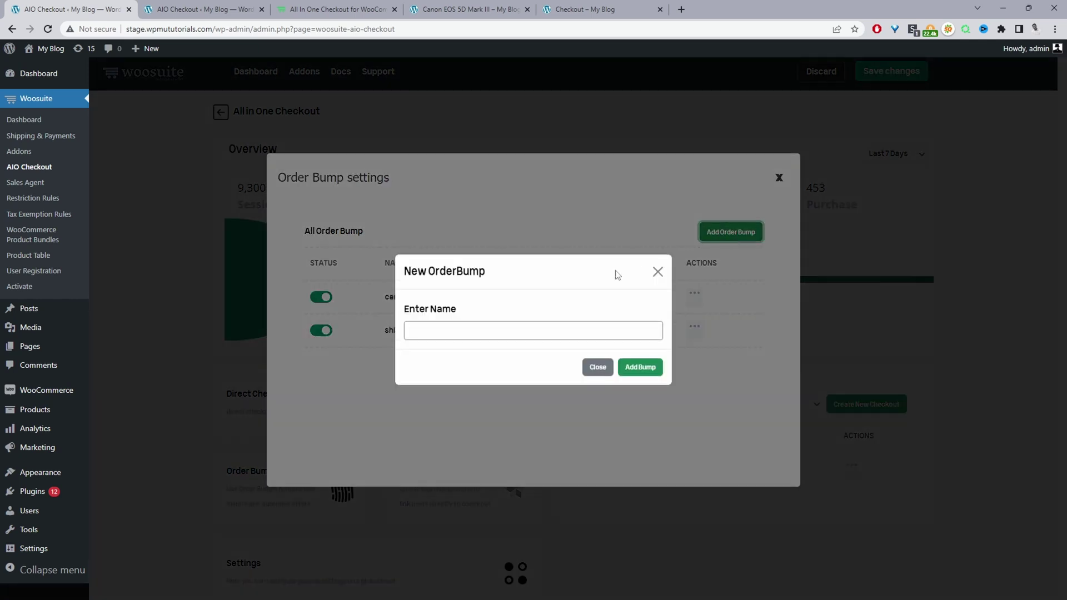
click(525, 336)
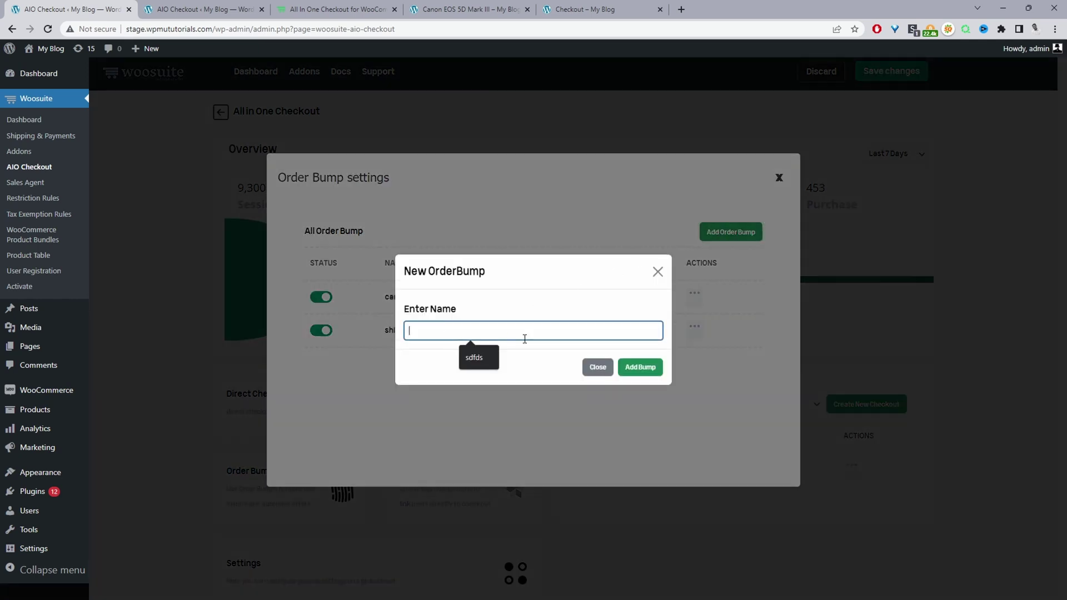
click(598, 368)
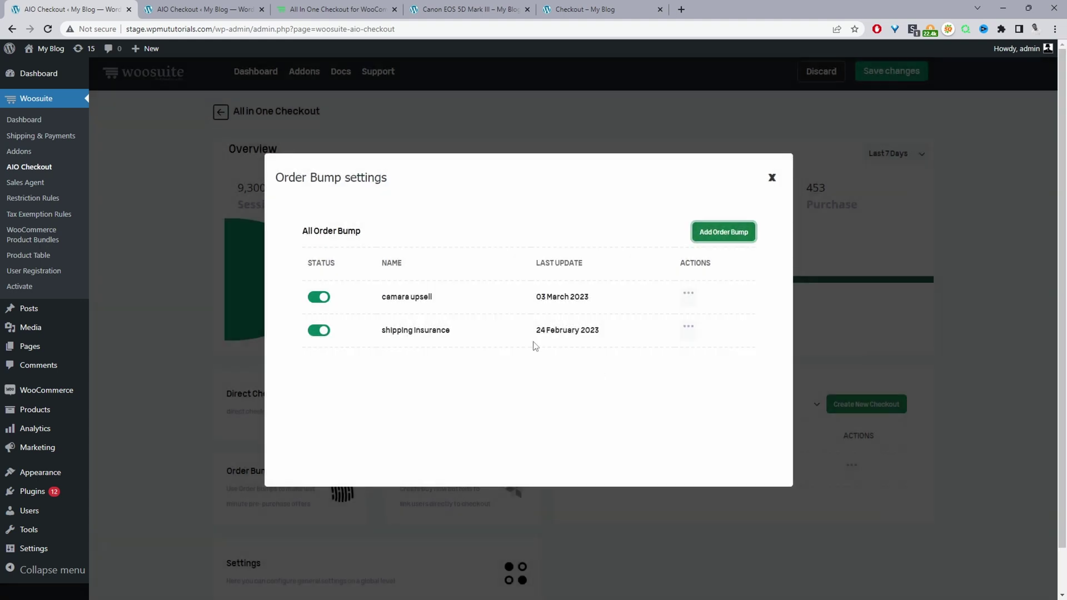
click(397, 298)
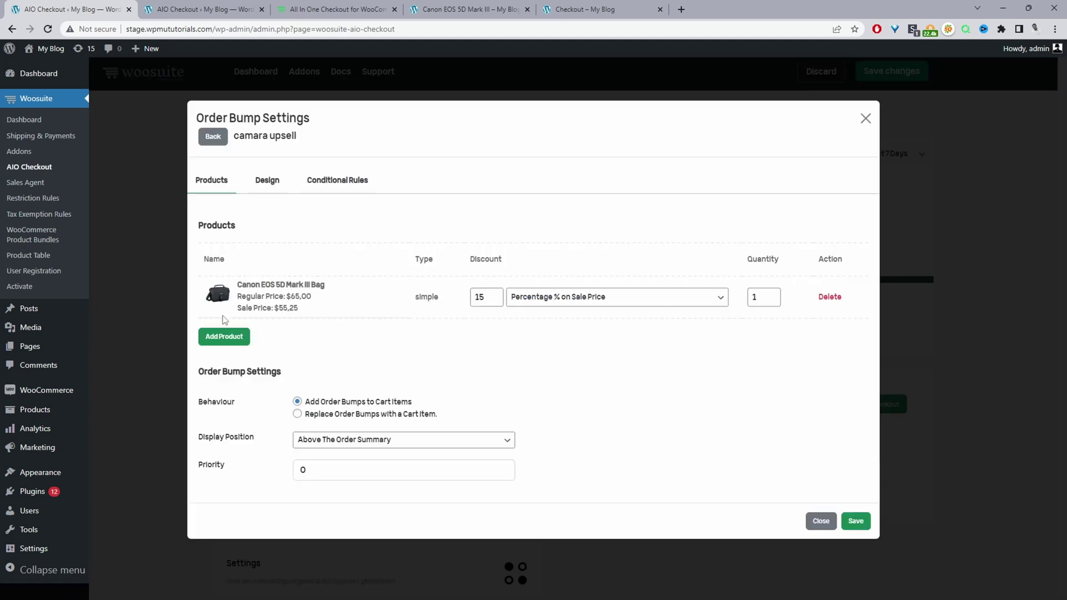
click(224, 337)
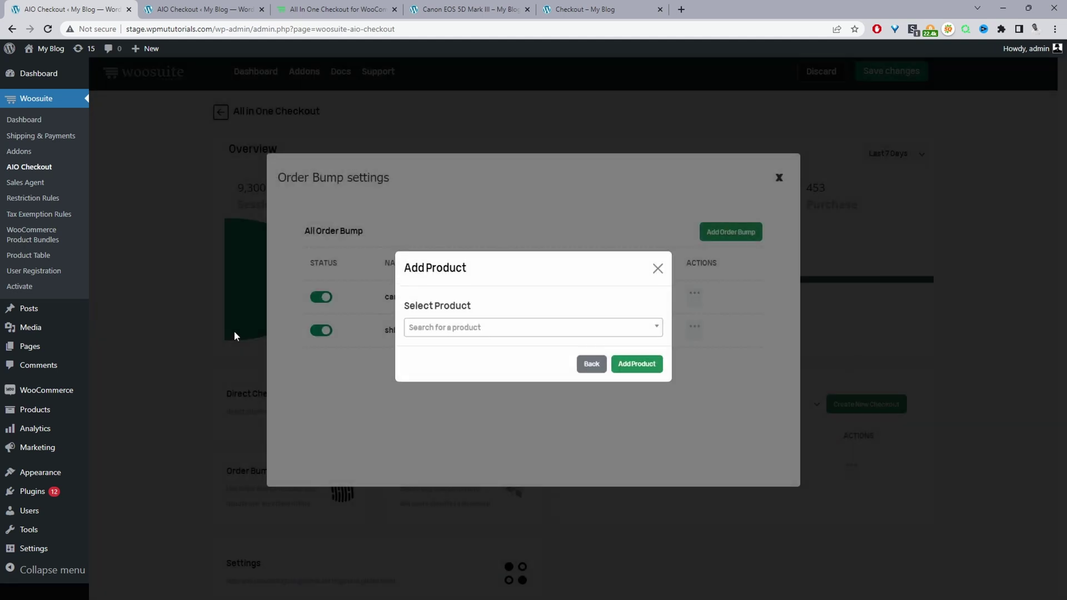
click(485, 335)
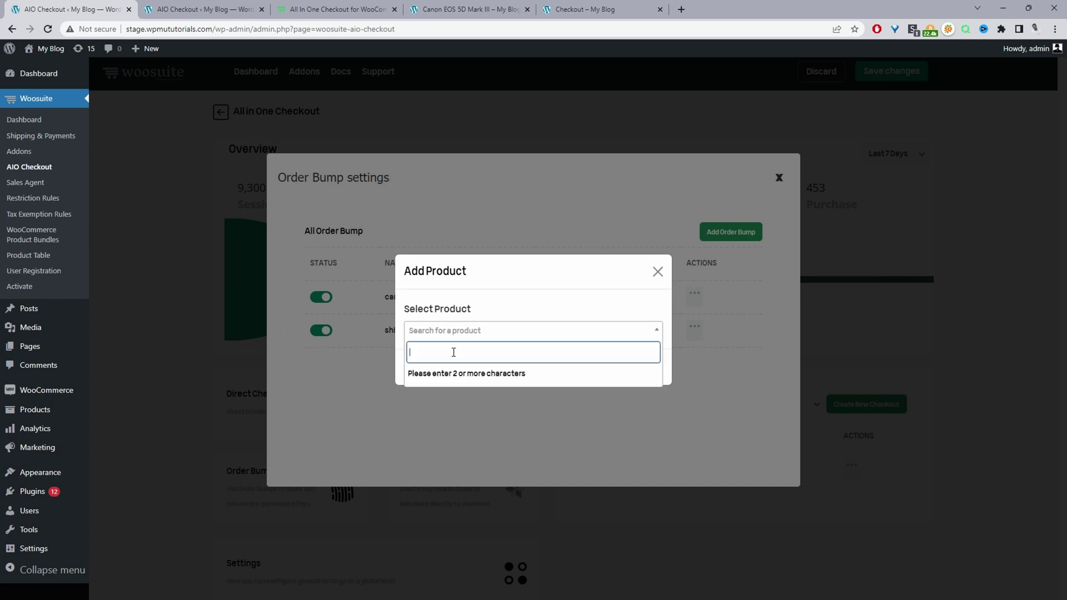
text(sd)
click(458, 374)
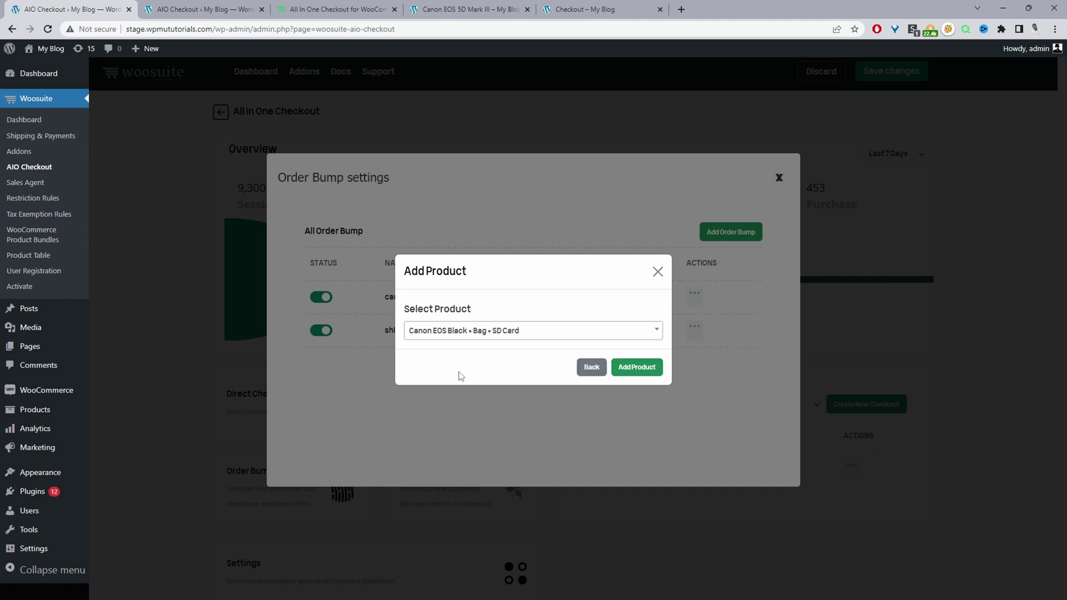
click(634, 369)
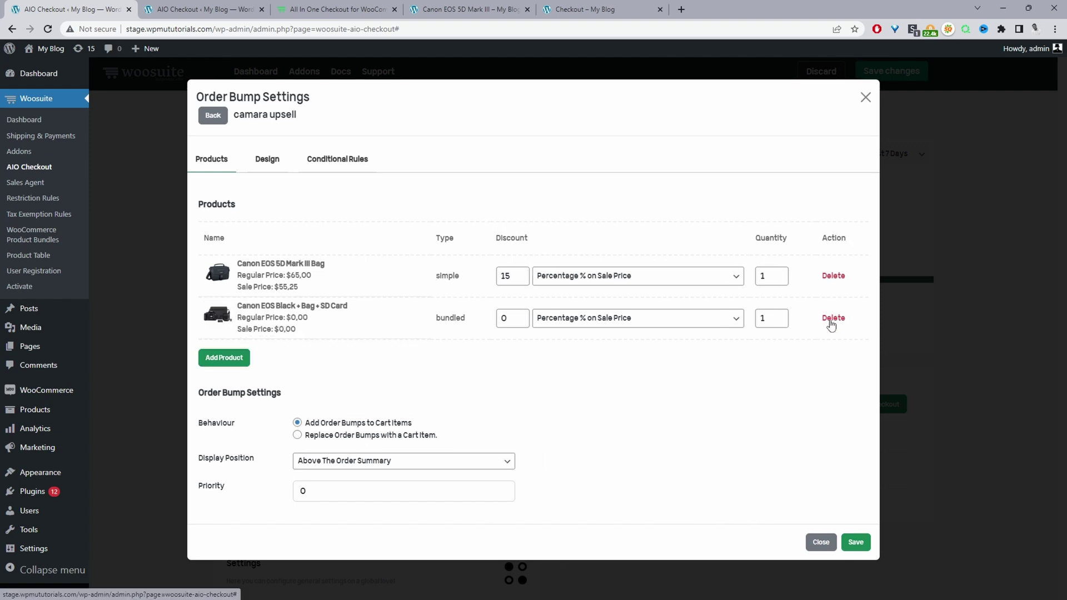
click(833, 319)
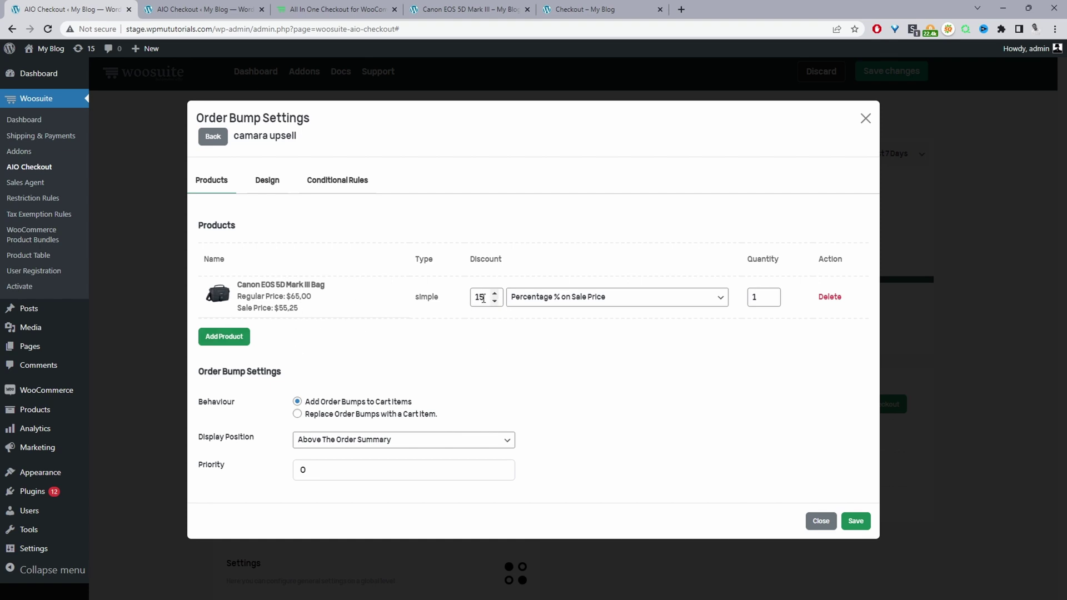
Change the bag's discount type to Percentage % on Regular Price, leaving quantity at 1.
click(574, 300)
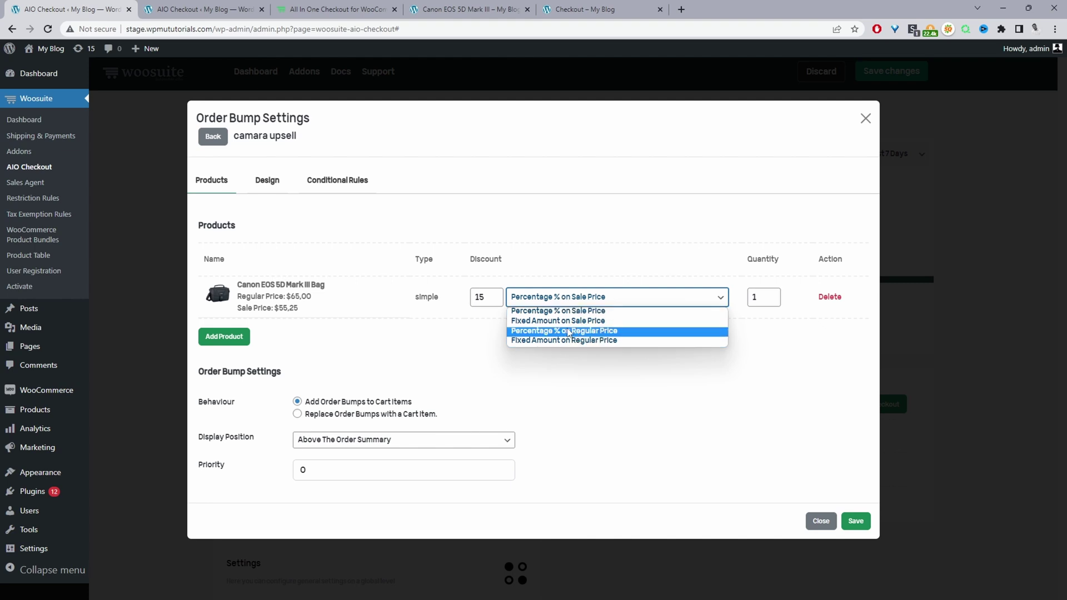
click(552, 331)
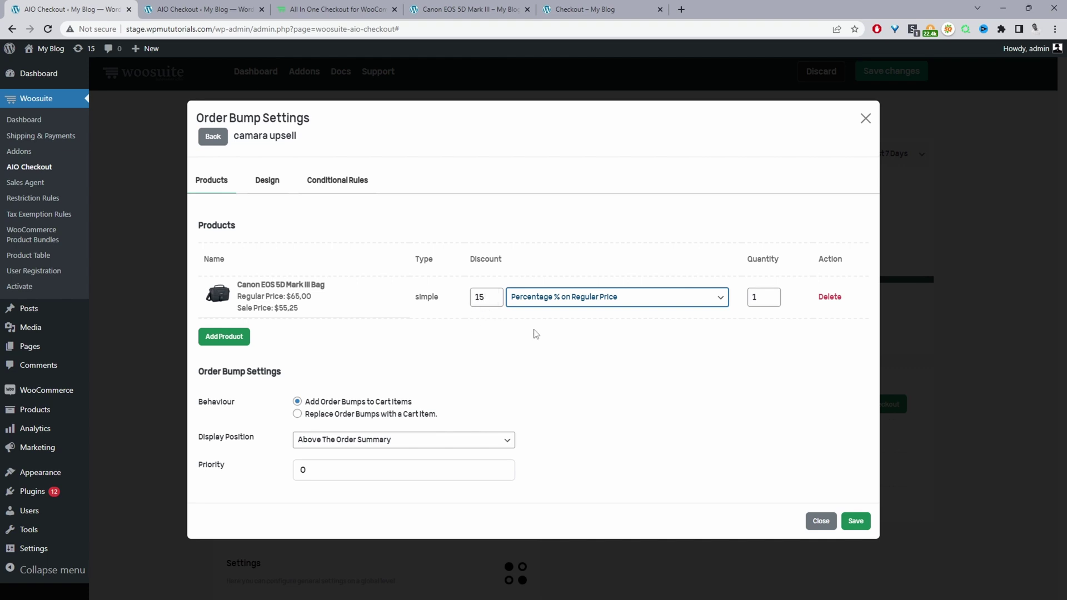
click(768, 296)
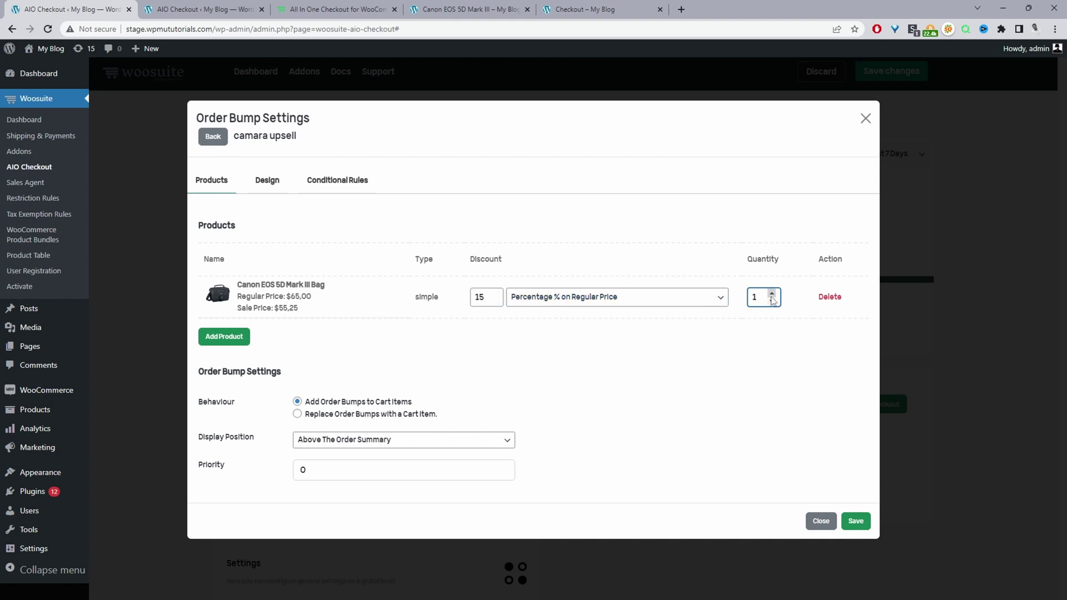
click(678, 371)
Keep bumps added to cart items, display Above The Order Summary, and set priority to 1.
click(313, 414)
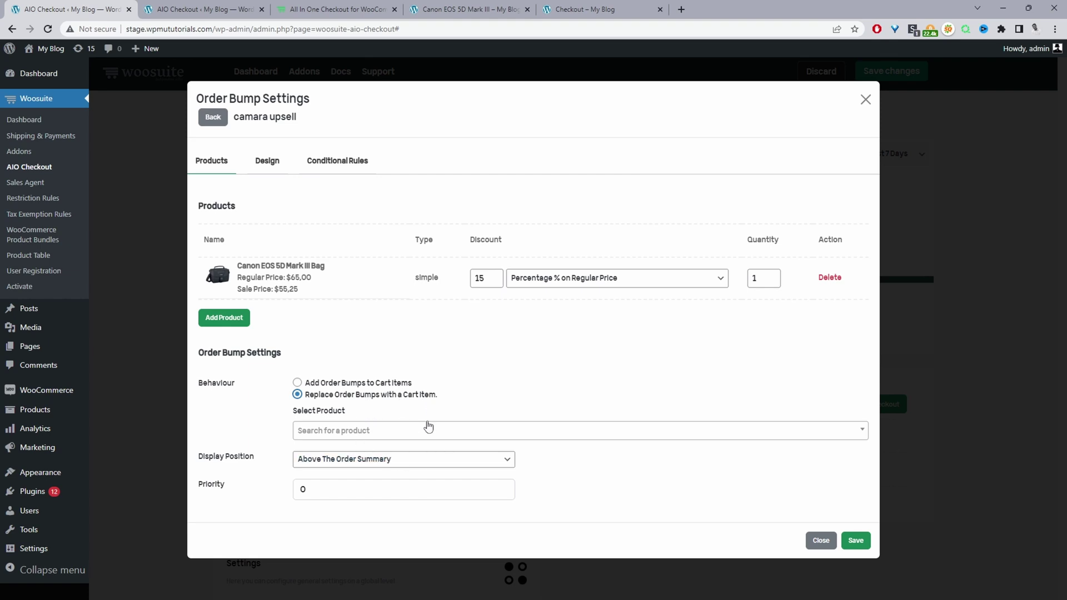
click(298, 384)
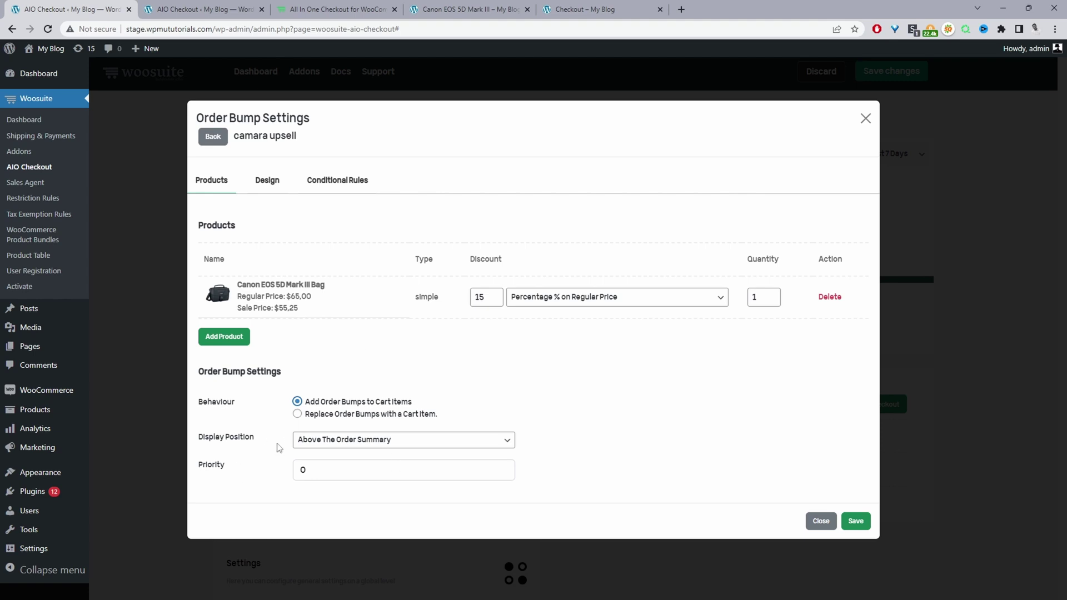
click(322, 443)
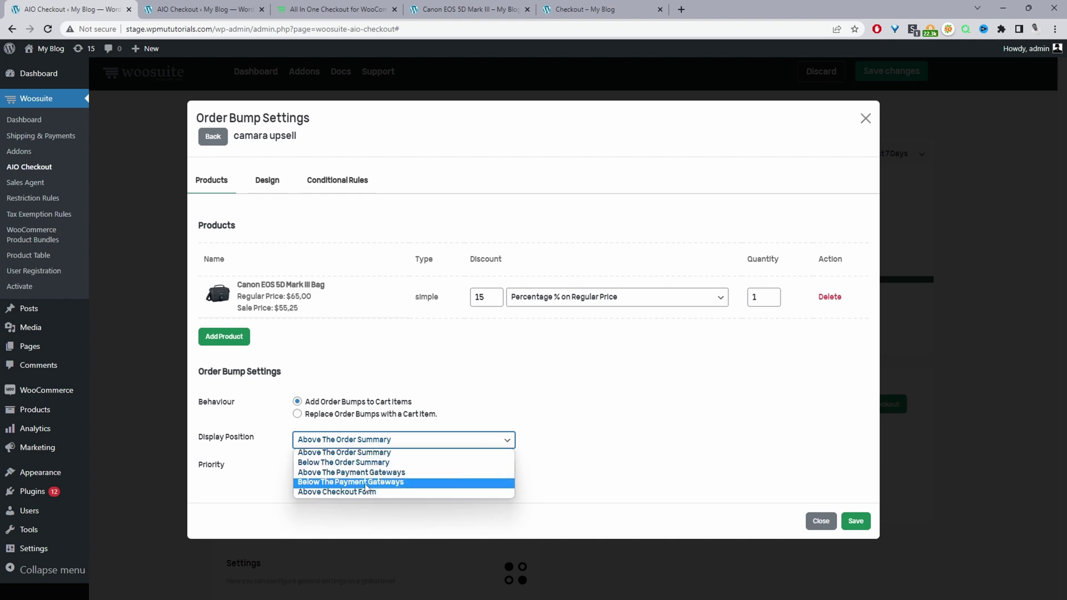
click(374, 453)
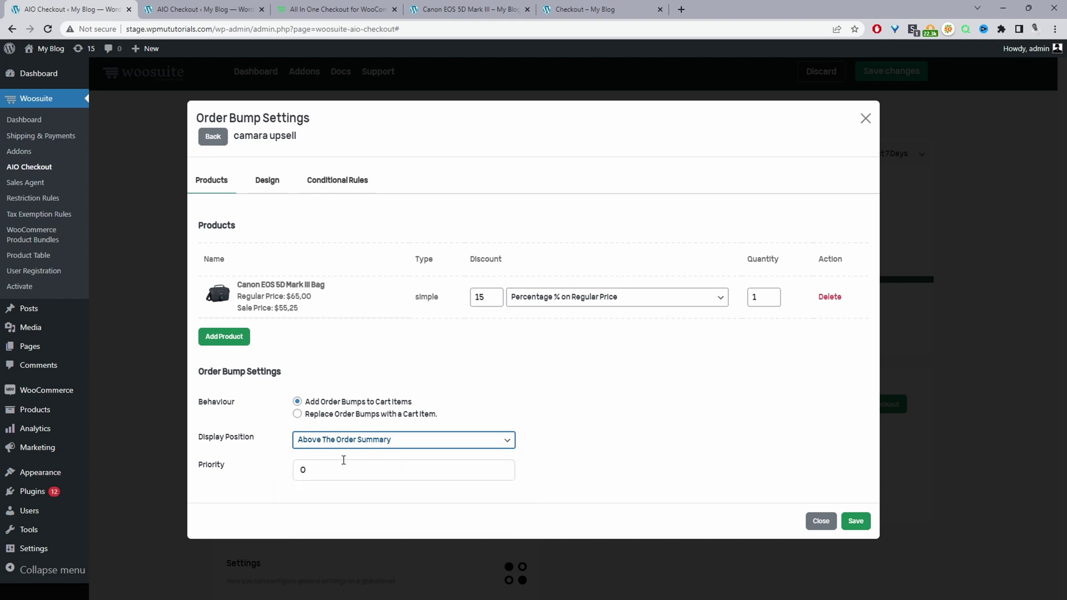
key(Tab)
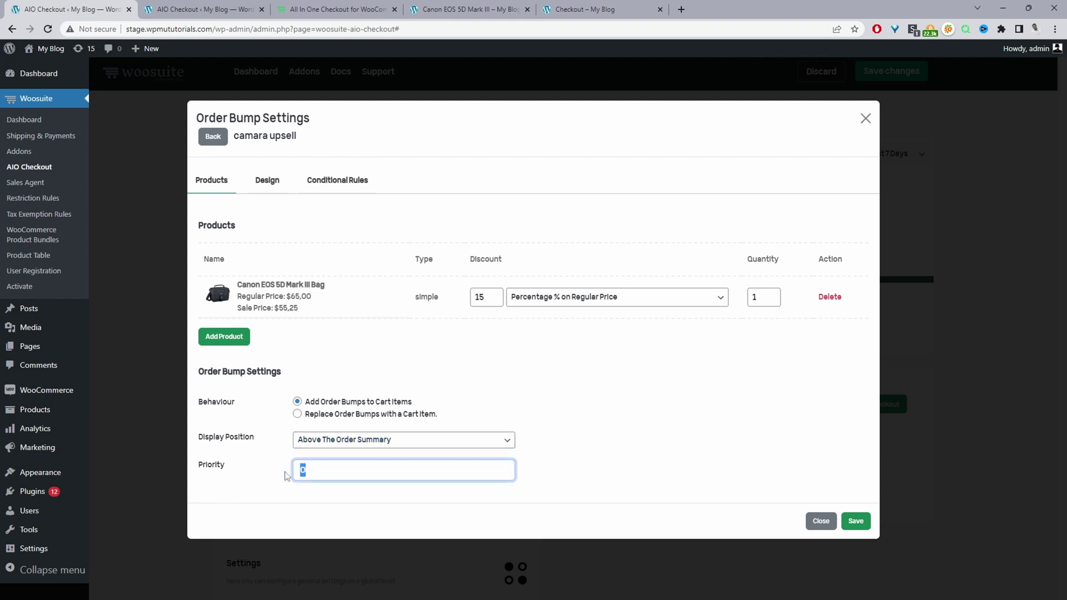
text(1)
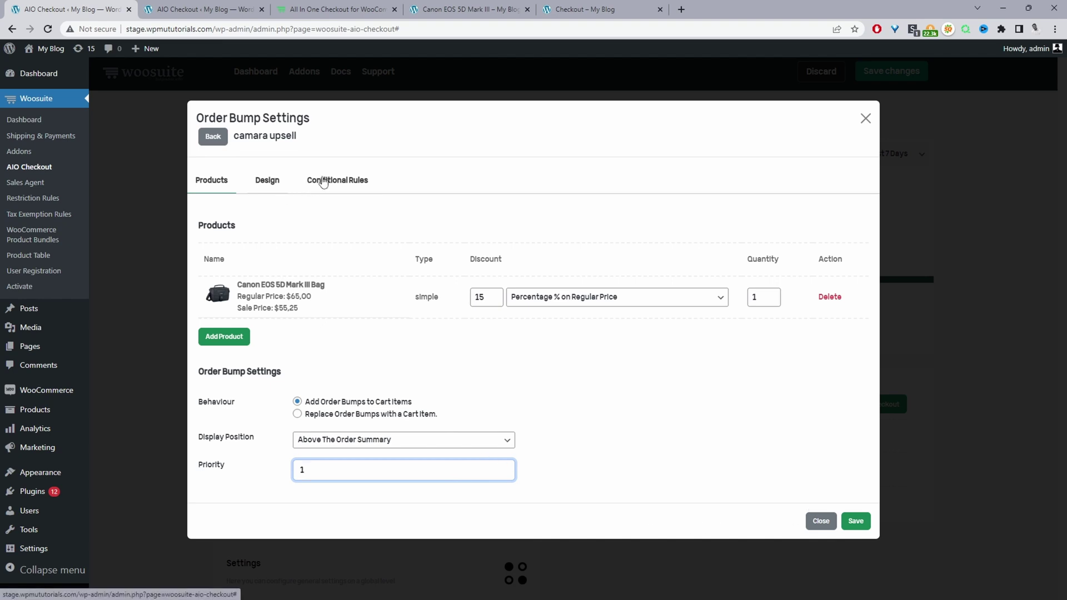
Add a Cart Category(s) conditional rule matching any of Photography.
click(324, 182)
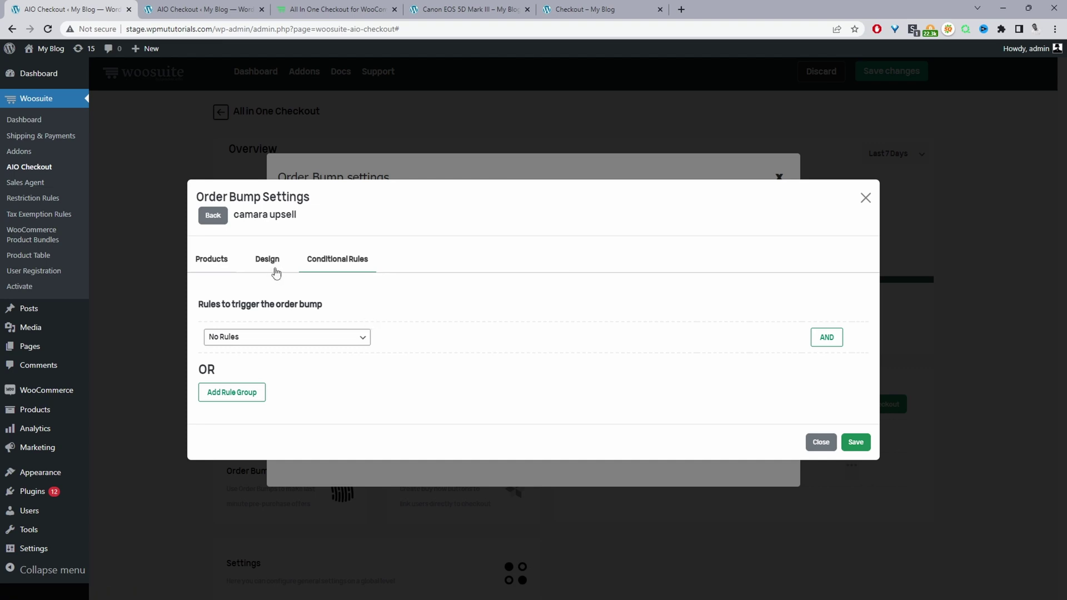
click(245, 340)
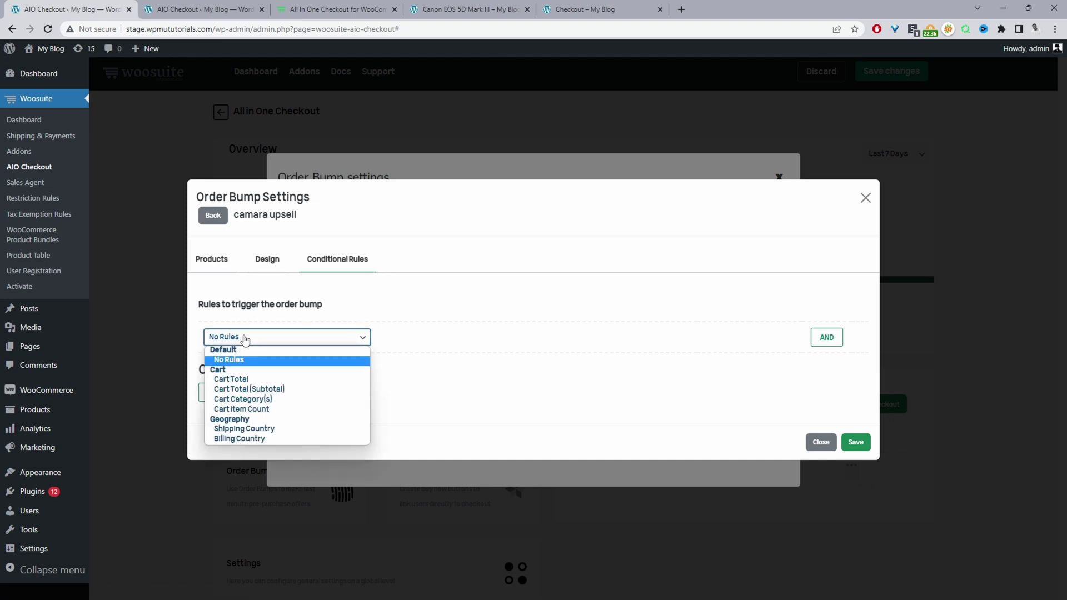
click(279, 400)
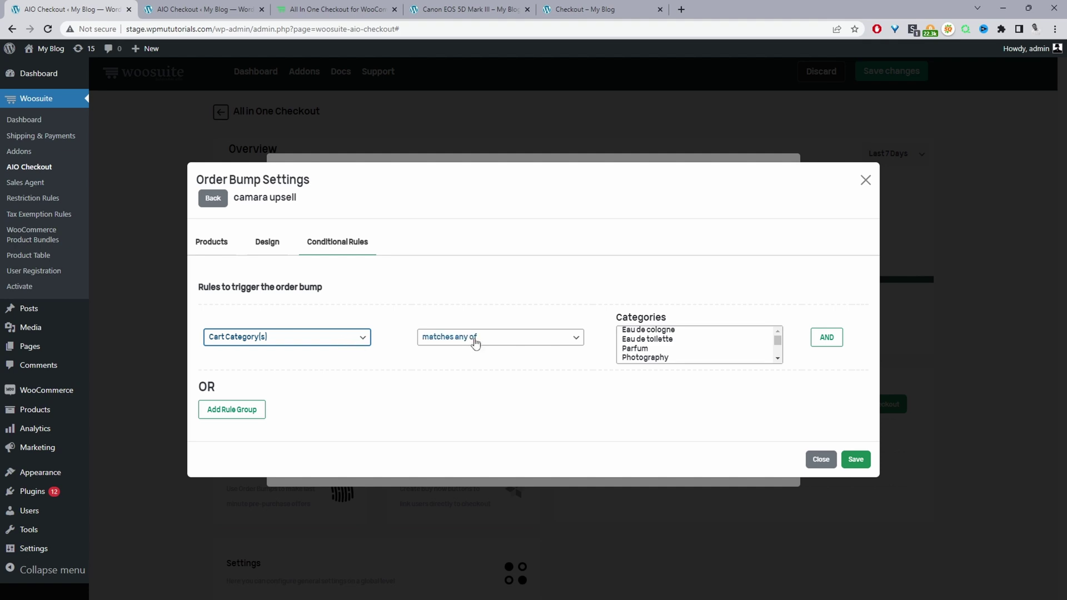
click(667, 359)
scroll(667, 362, down, 3)
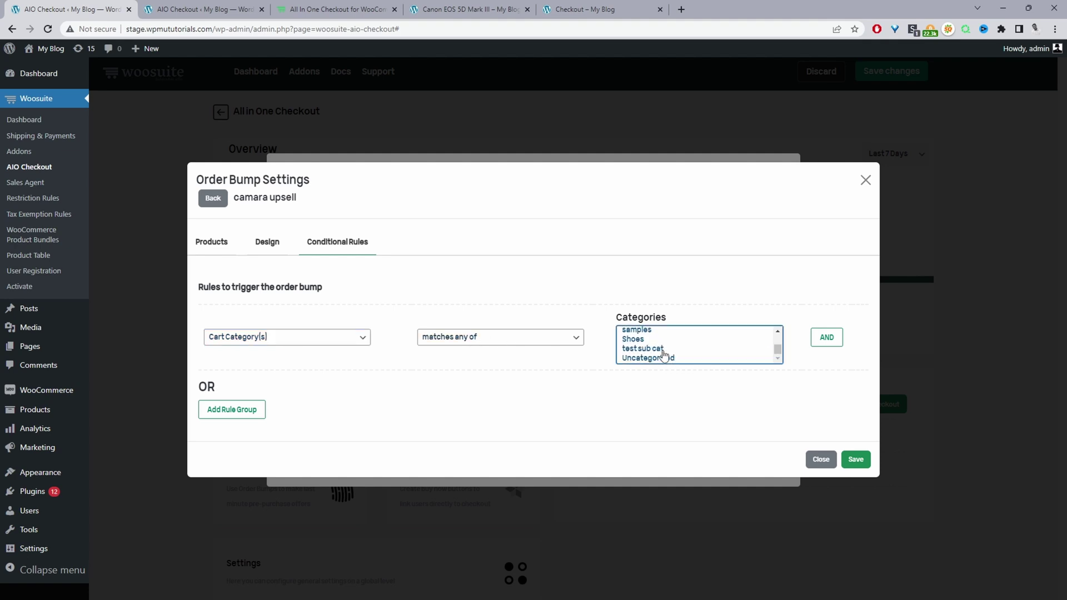
scroll(669, 360, up, 3)
click(675, 358)
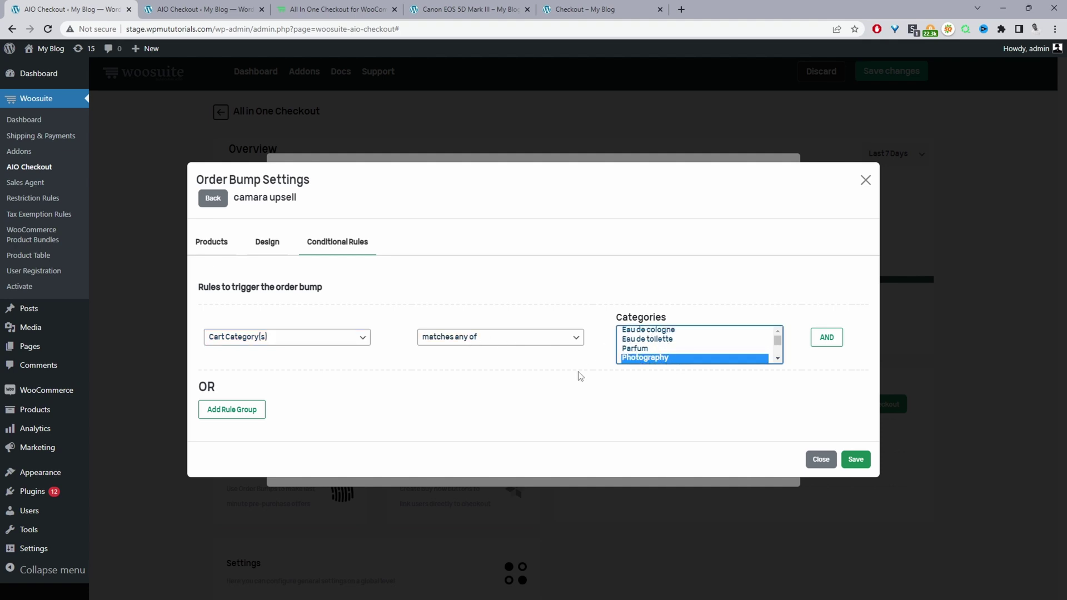
click(312, 339)
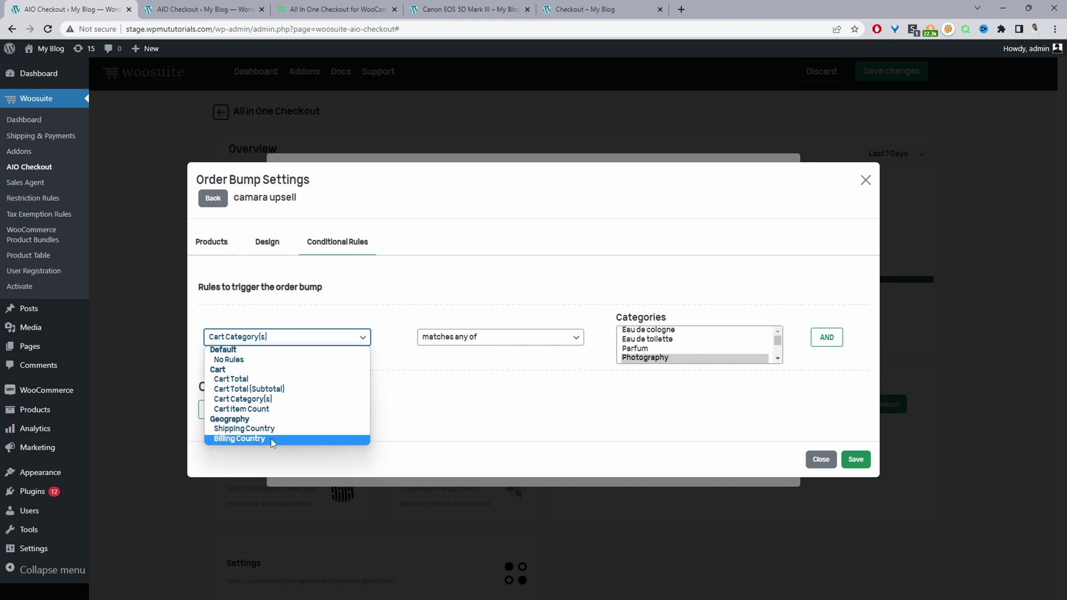
click(448, 421)
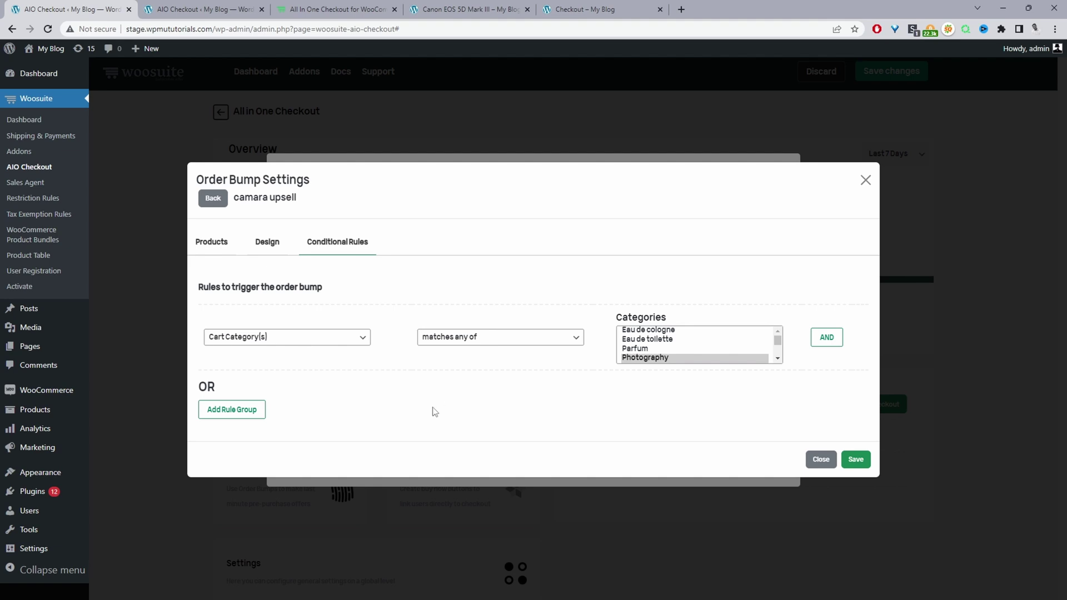
In the bump's Design settings, change the Order bump style to Notification.
click(260, 242)
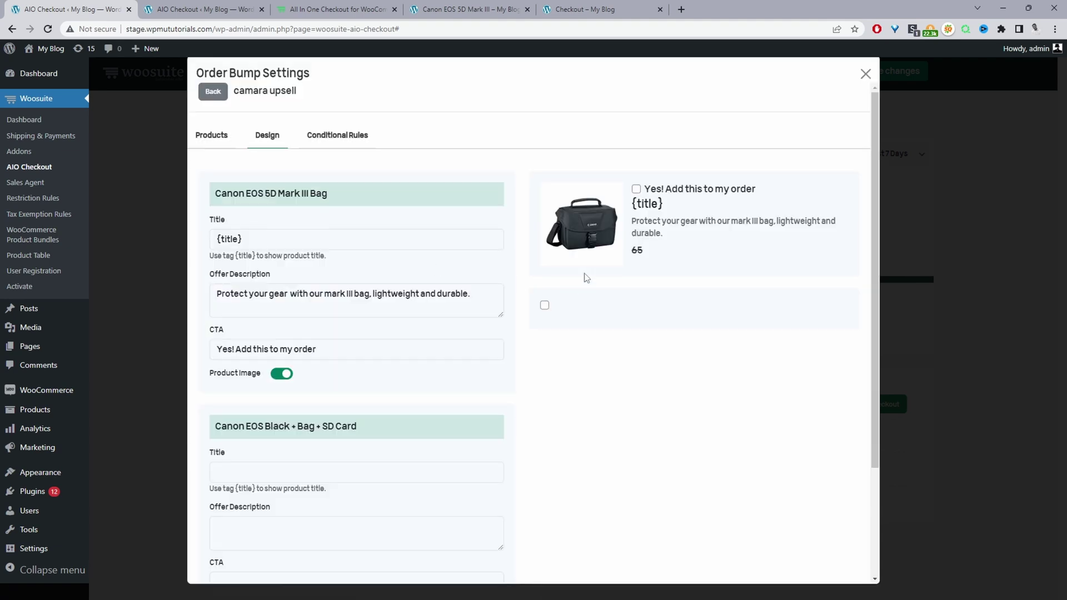
scroll(318, 406, down, 2)
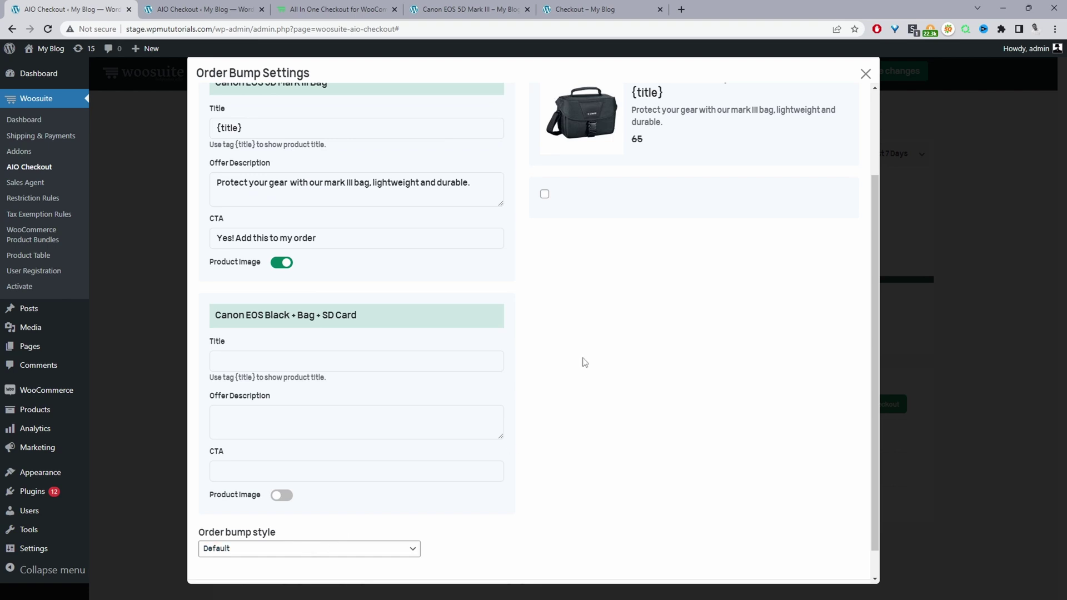
scroll(626, 324, up, 3)
scroll(590, 323, down, 3)
click(242, 516)
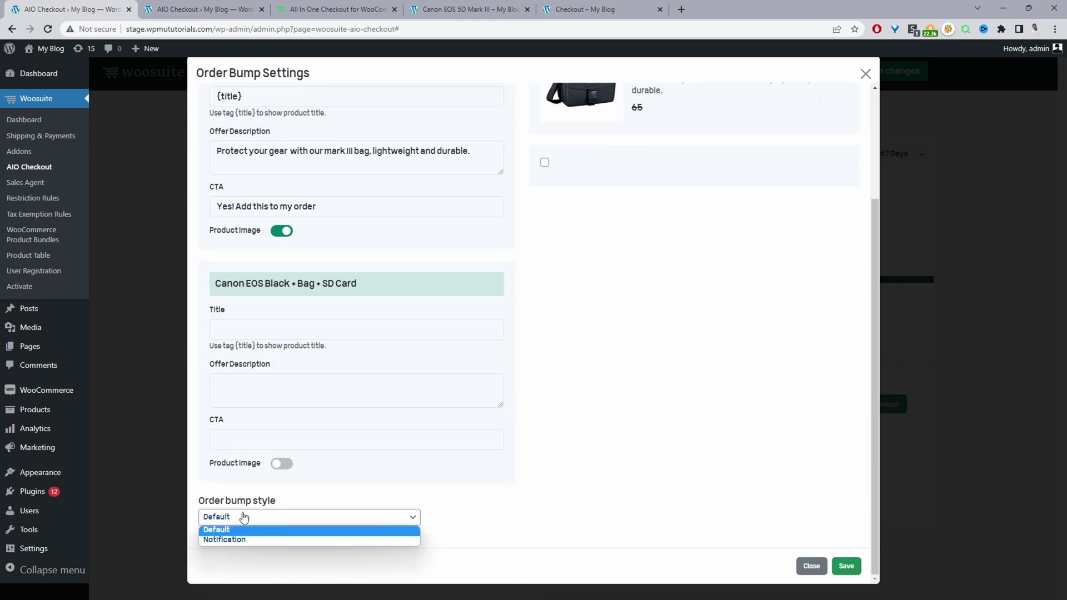
click(236, 538)
scroll(439, 448, up, 5)
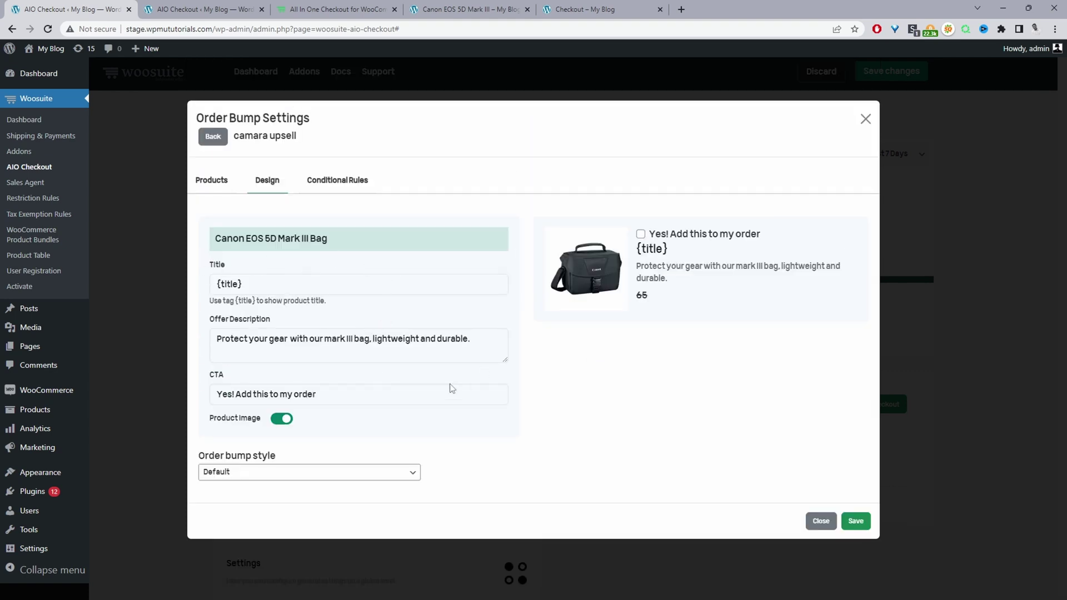
click(264, 477)
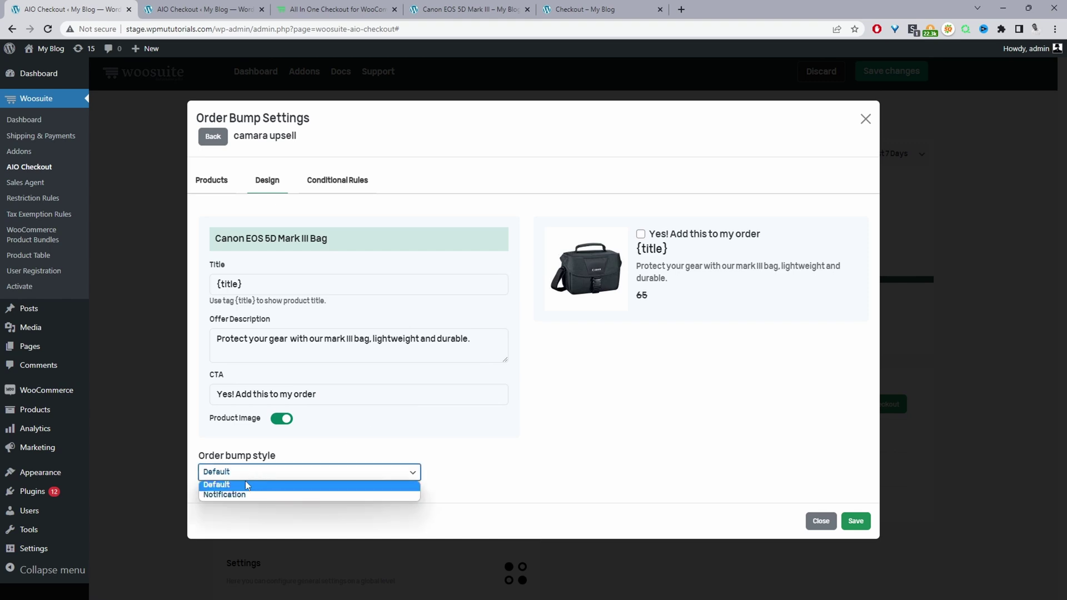
click(290, 494)
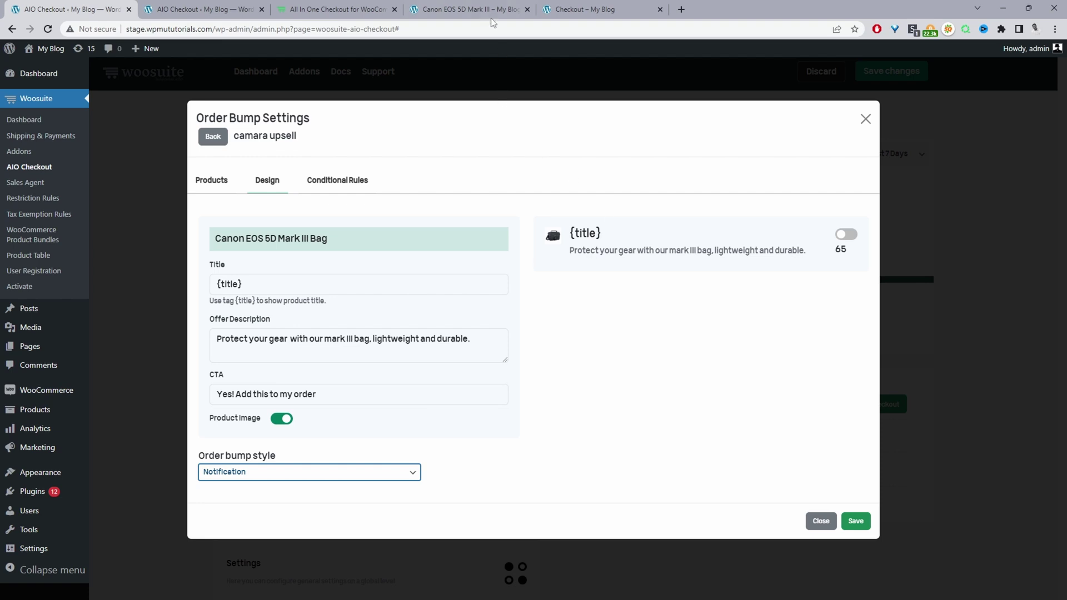
Check the Notification bump on the checkout page, then revert the style to Default.
click(591, 4)
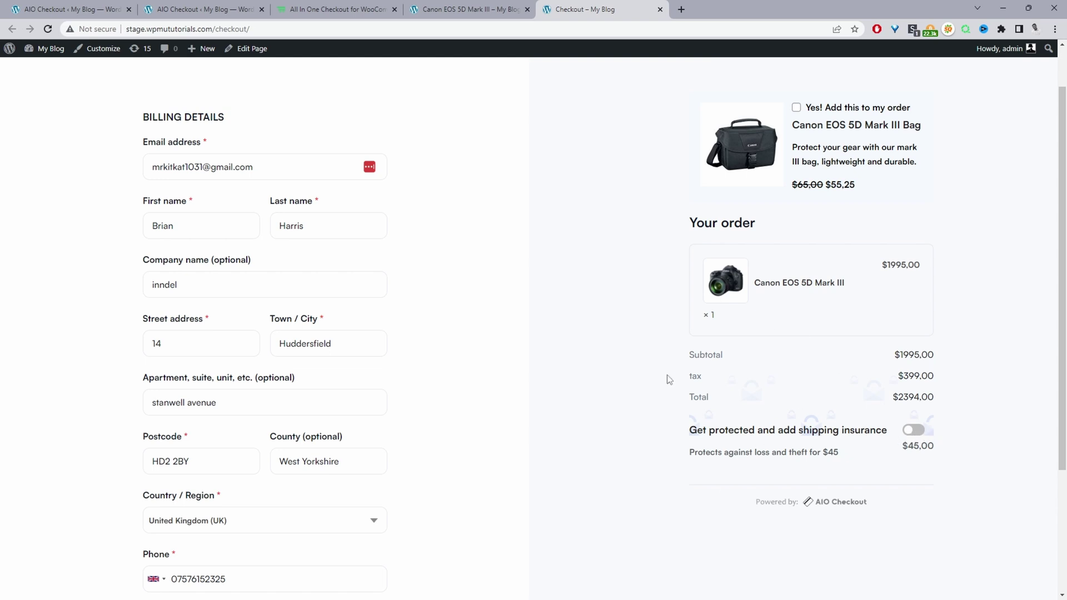
click(233, 10)
click(296, 472)
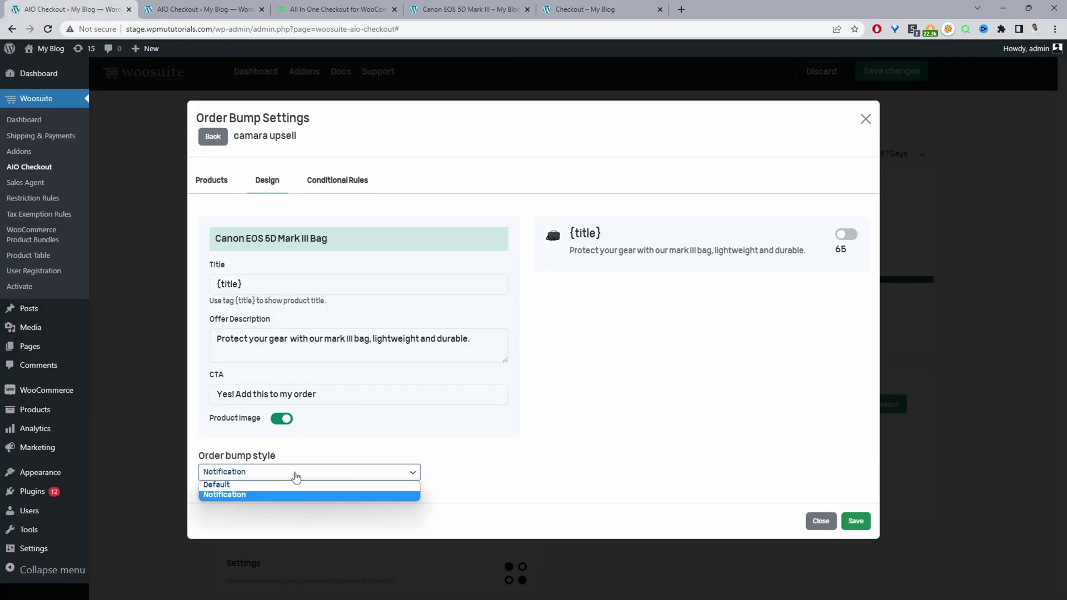
click(253, 488)
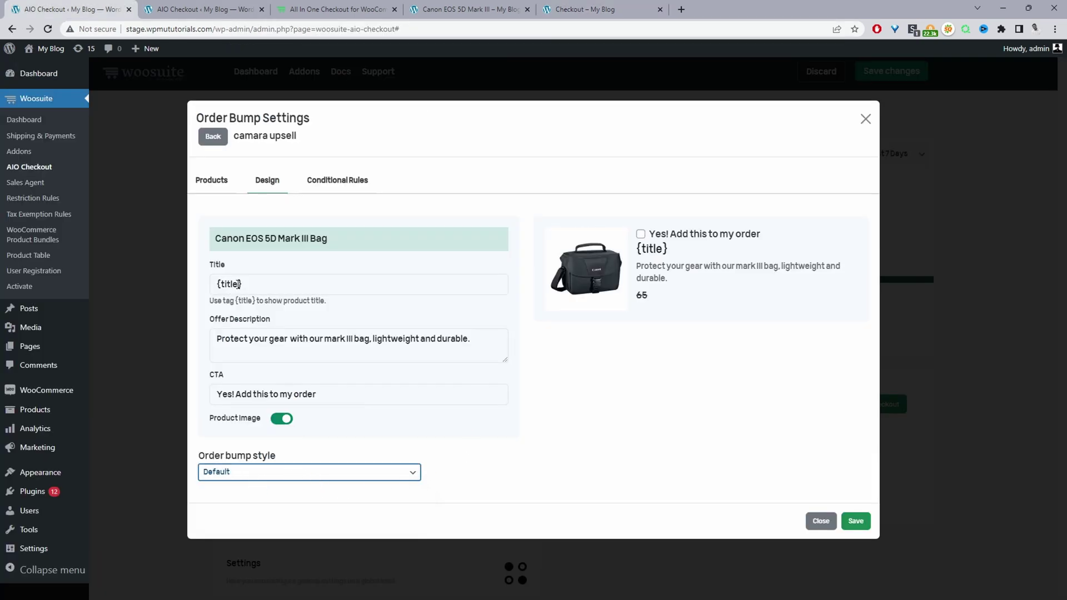
Review the title, offer description and CTA copy, keep the product image on, save and close.
drag(250, 284, 207, 277)
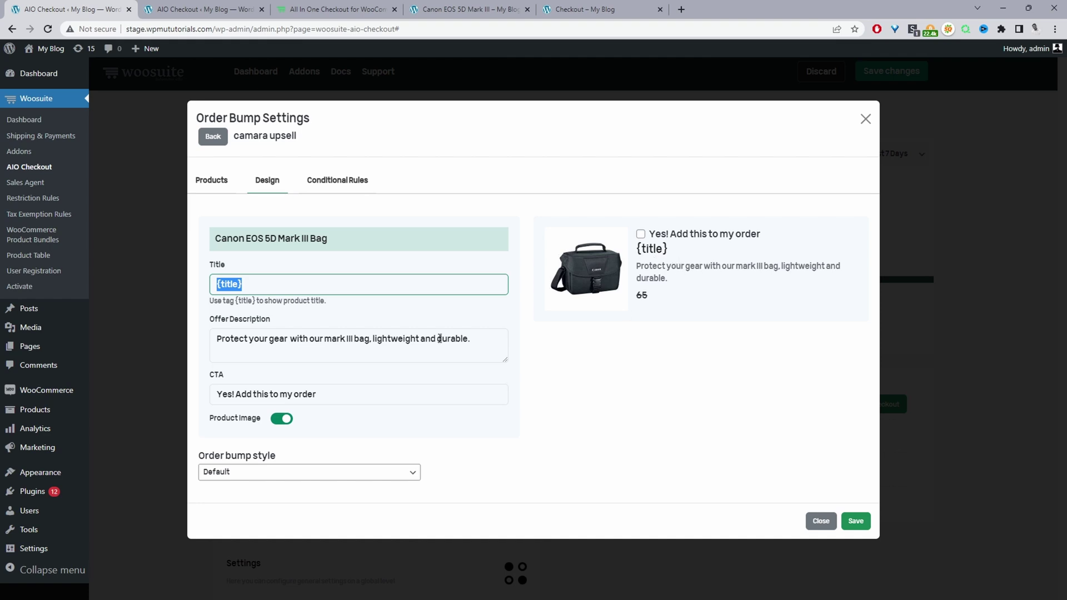
drag(225, 340, 482, 356)
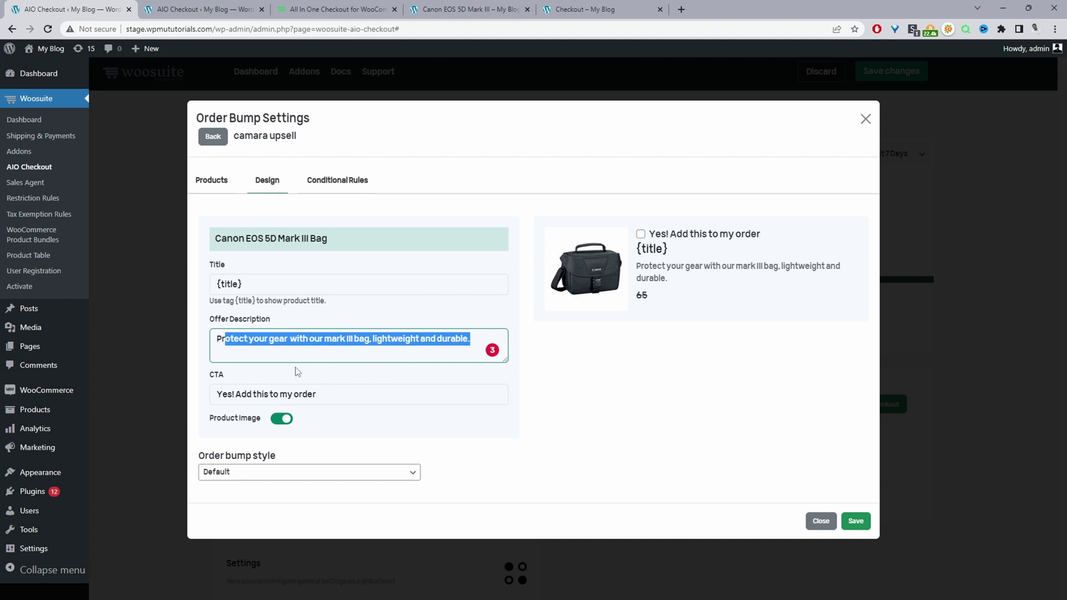
click(223, 393)
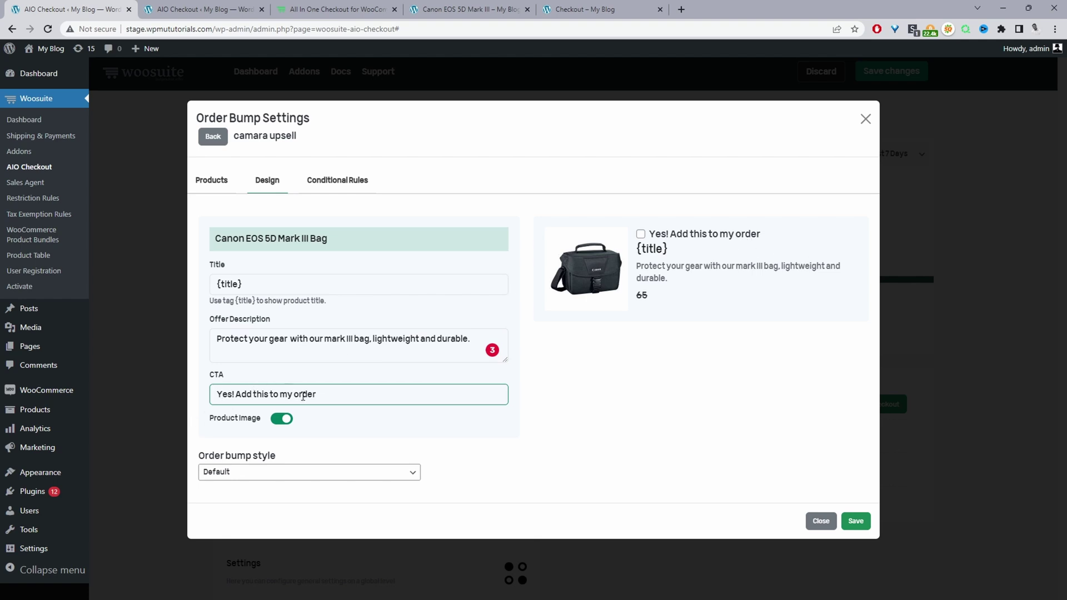
click(282, 420)
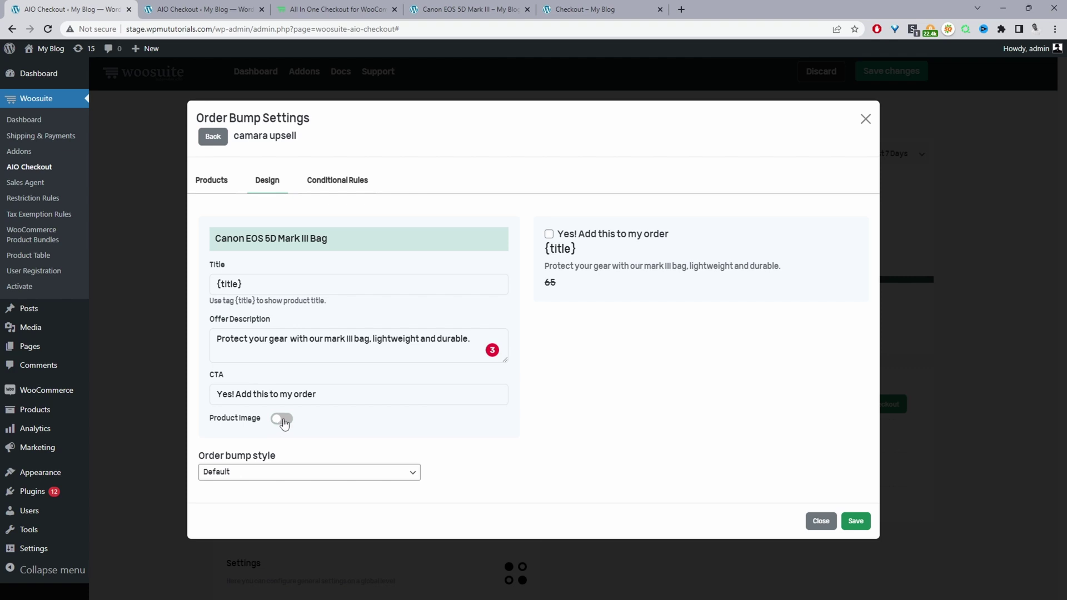
click(281, 419)
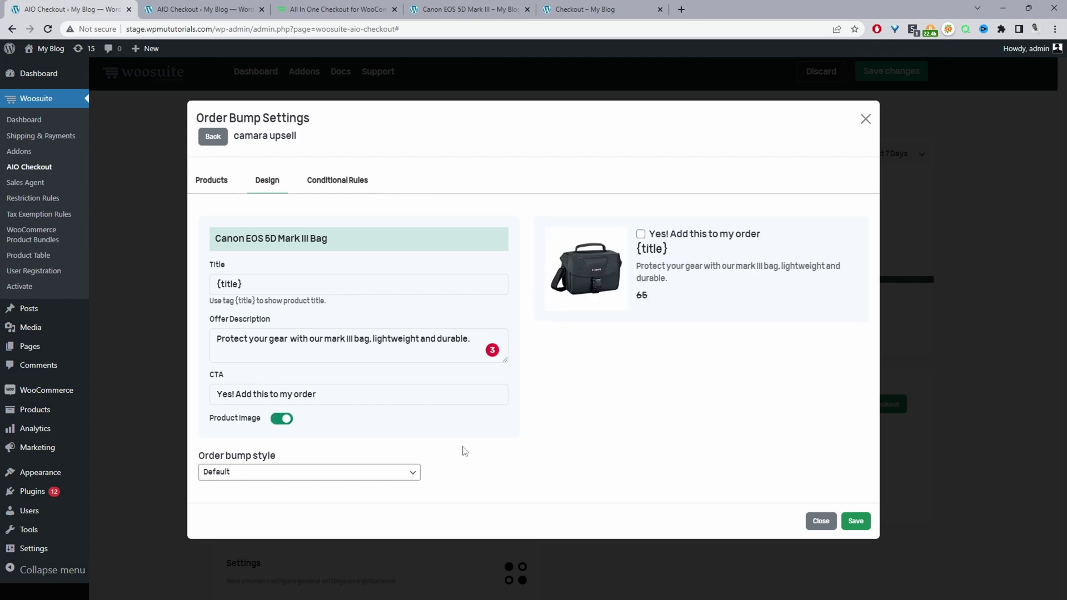
click(855, 522)
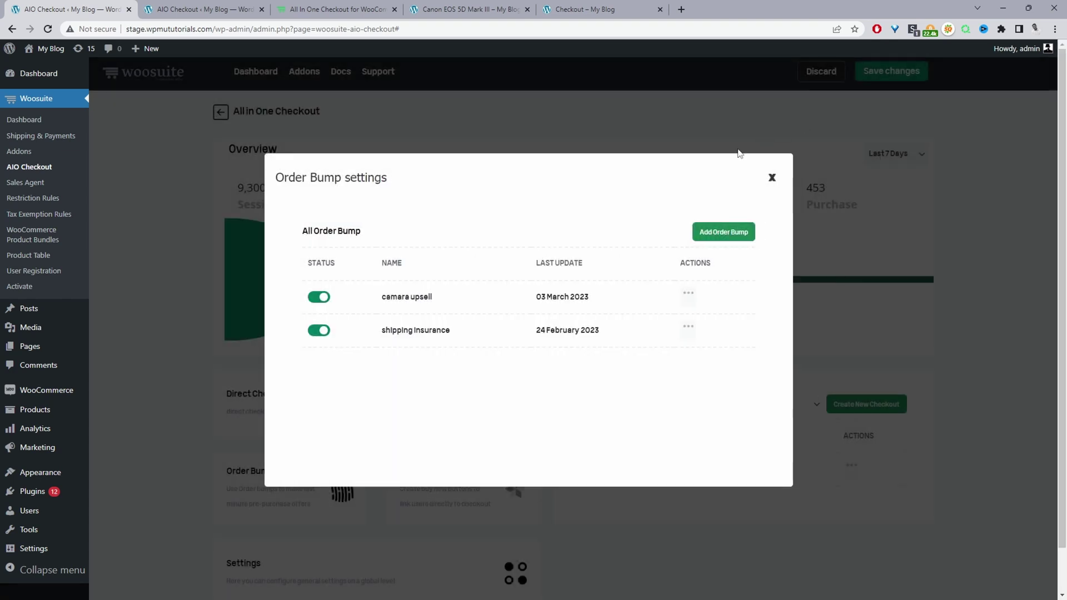
click(771, 177)
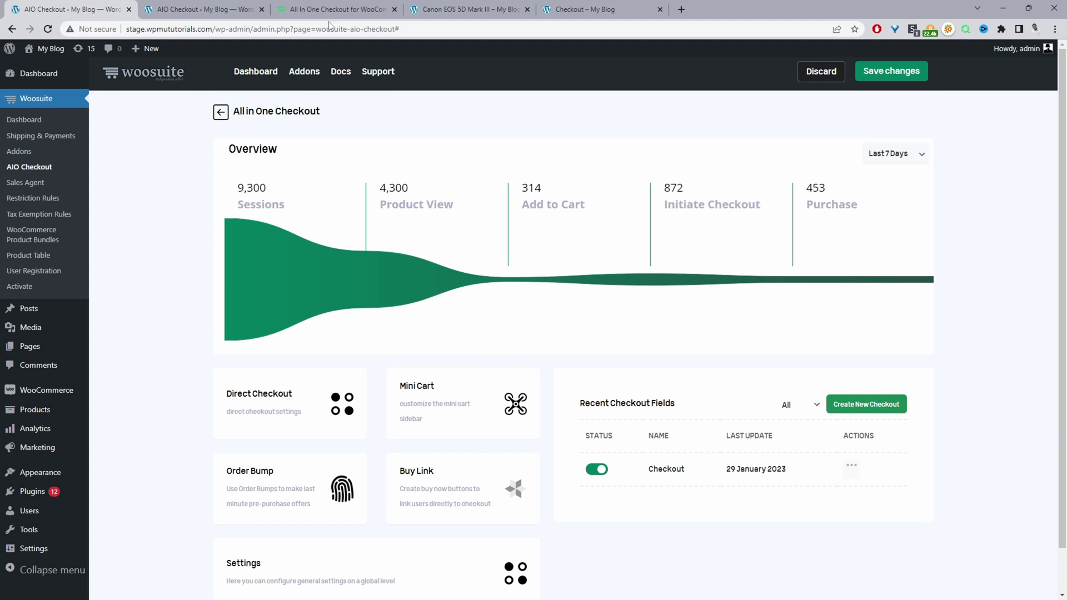
In the Mini Cart settings, keep the order bump at Bottom and disable its discounted price.
click(447, 10)
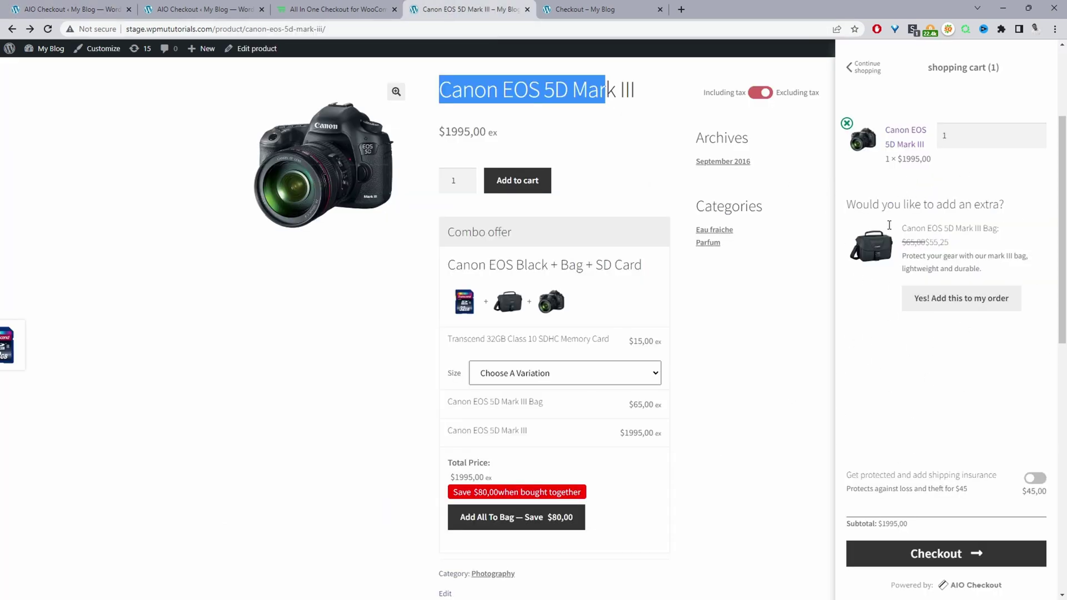
click(203, 10)
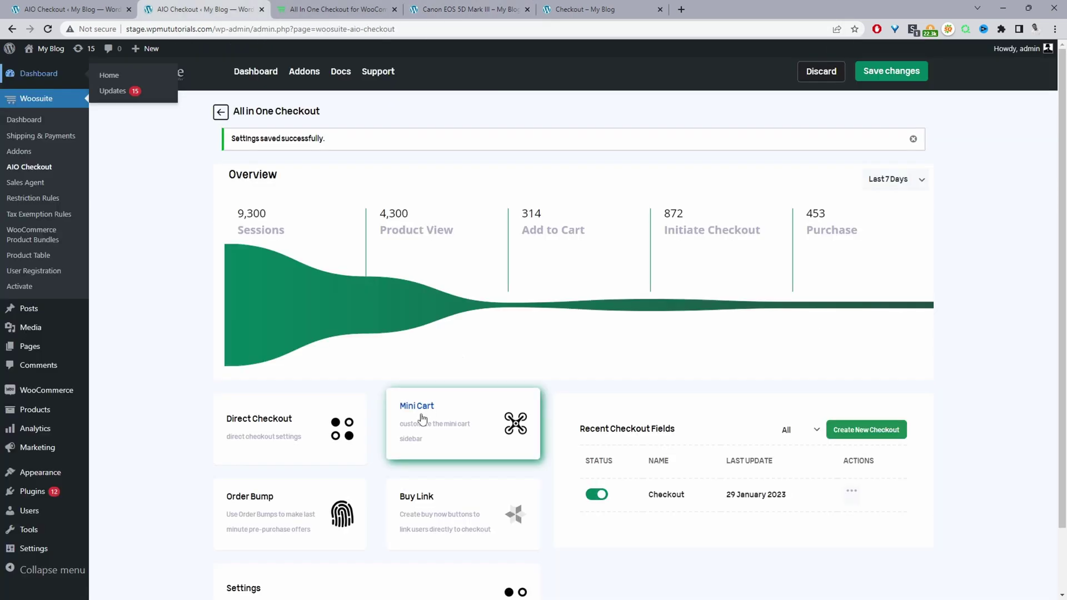
click(426, 408)
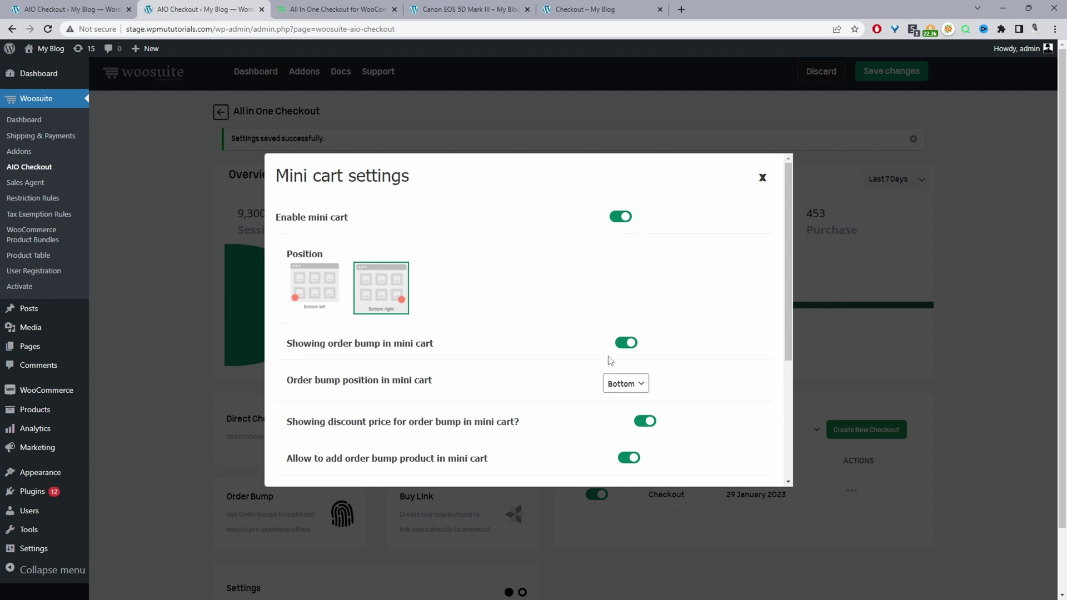
click(621, 390)
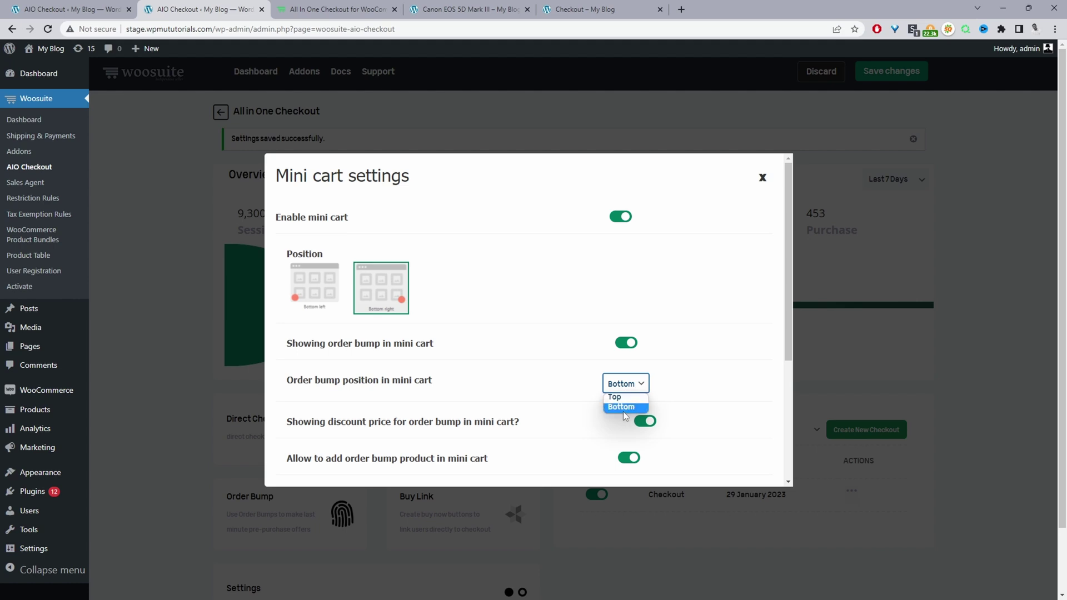
click(622, 411)
scroll(683, 406, down, 1)
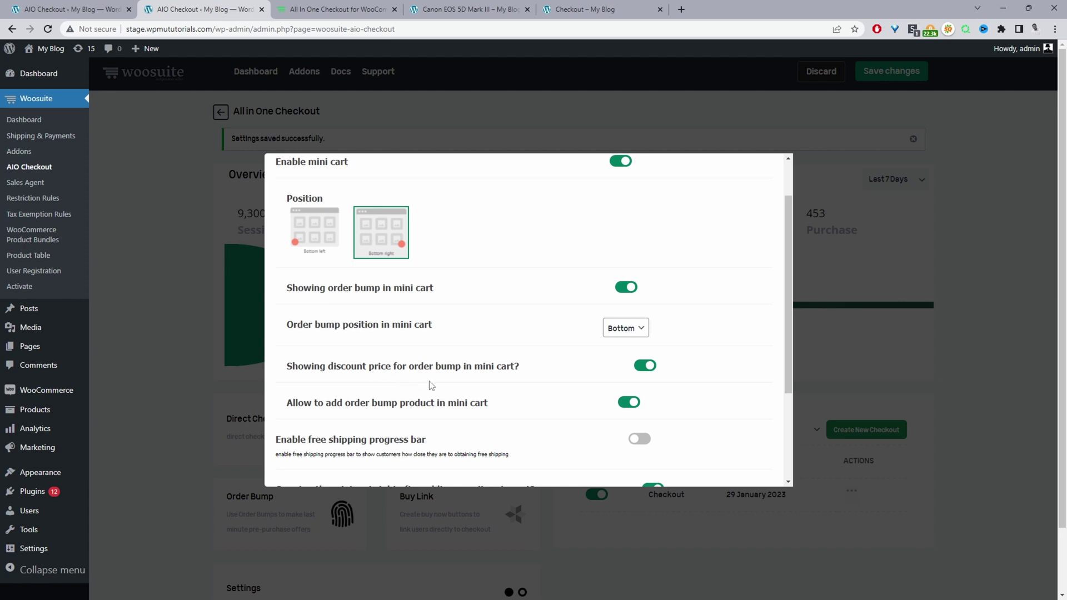
click(646, 366)
scroll(655, 370, up, 1)
scroll(731, 346, down, 4)
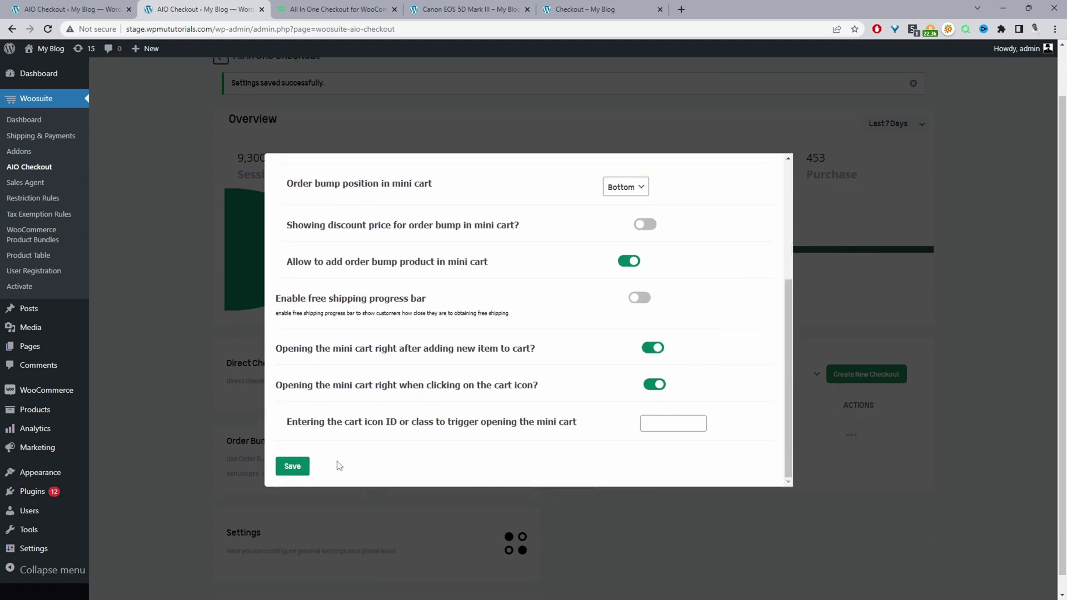
scroll(524, 341, up, 5)
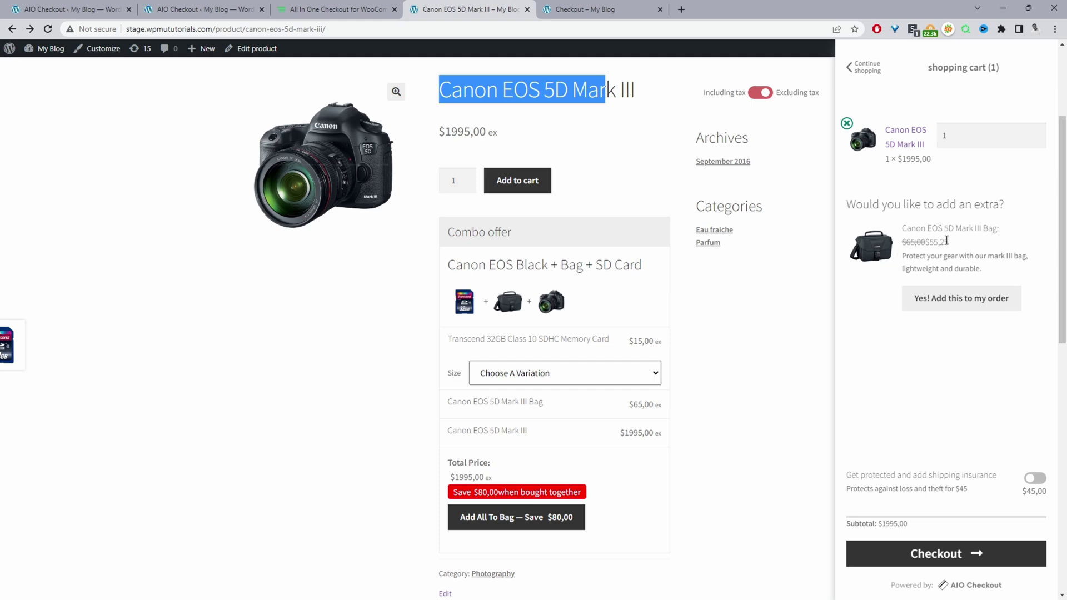
Reload the camera page and confirm the cart sidebar offers the bag at full $65,00.
mouse_move(948, 237)
mouse_down()
mouse_move(903, 228)
mouse_move(931, 242)
mouse_up()
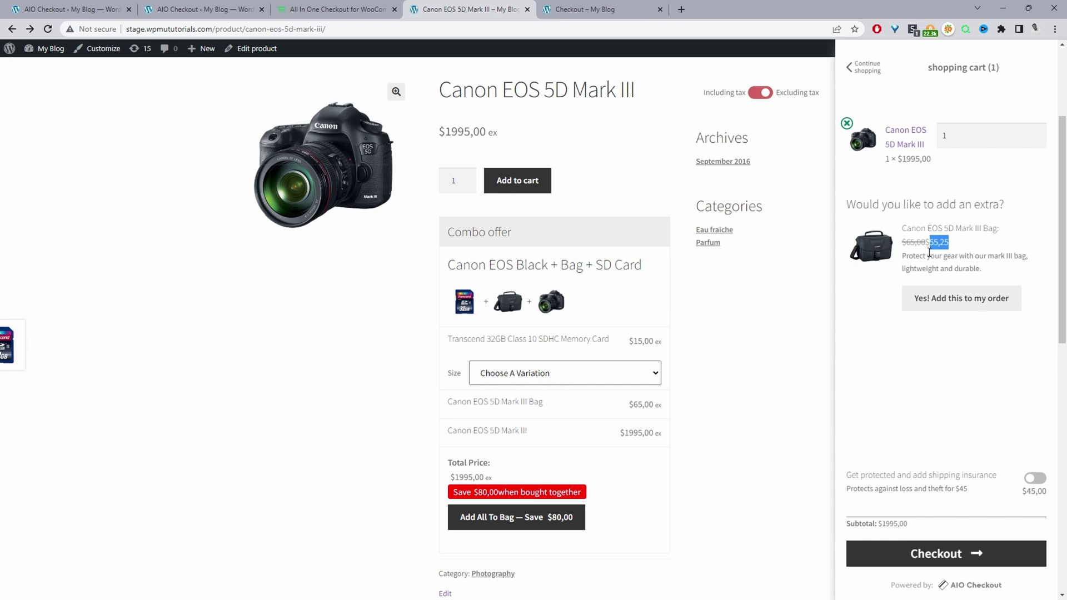
click(930, 251)
click(47, 28)
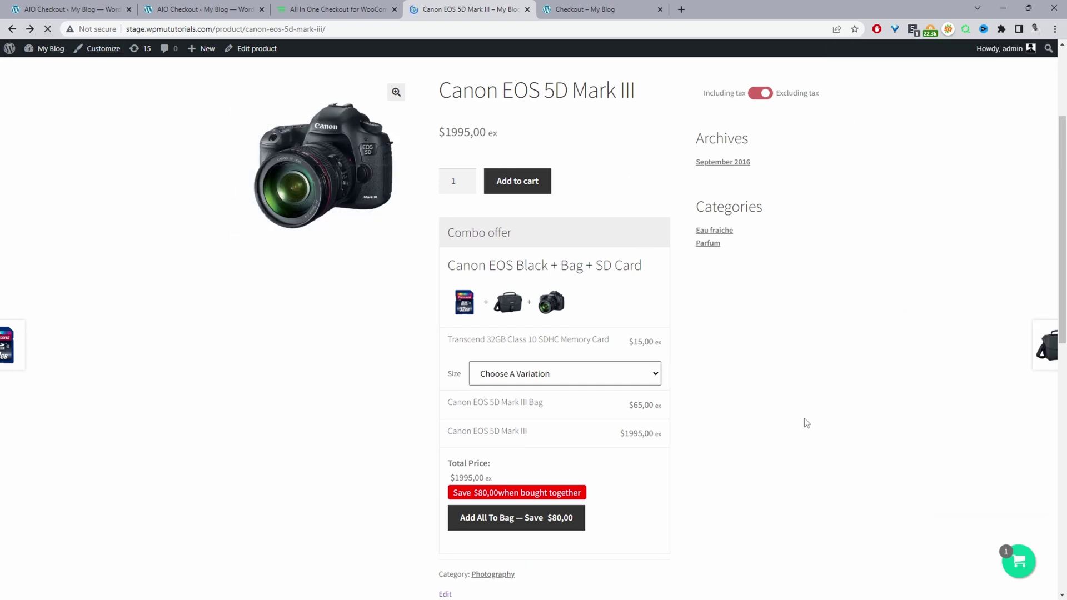
click(1019, 561)
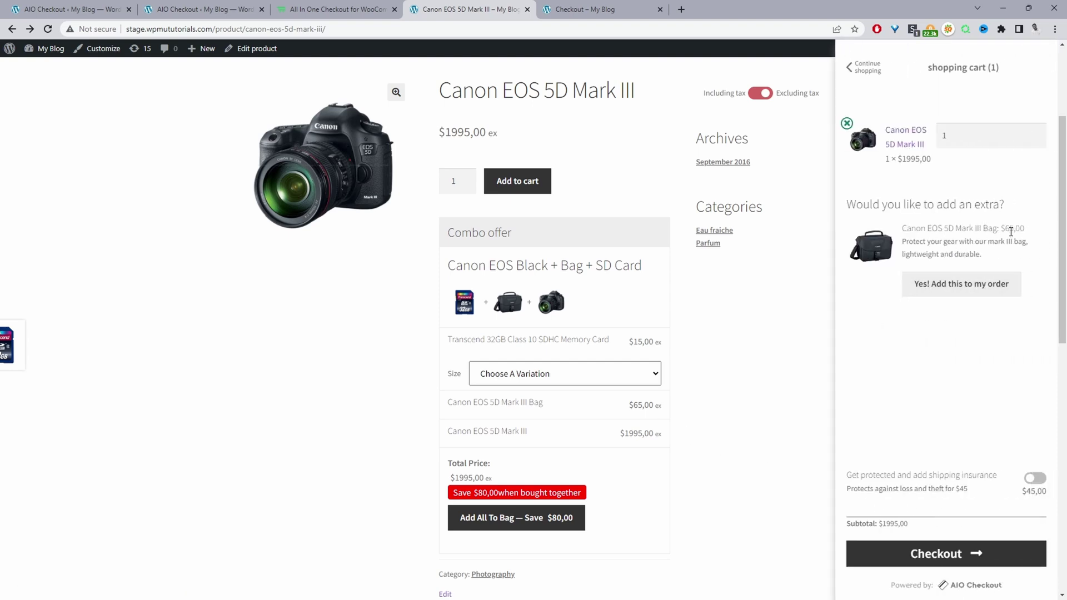
drag(1007, 228, 1019, 228)
drag(944, 254, 905, 241)
drag(1013, 224, 1006, 226)
On the checkout page, tick 'Yes! Add this to my order' to add the $55,25 camera bag.
click(607, 9)
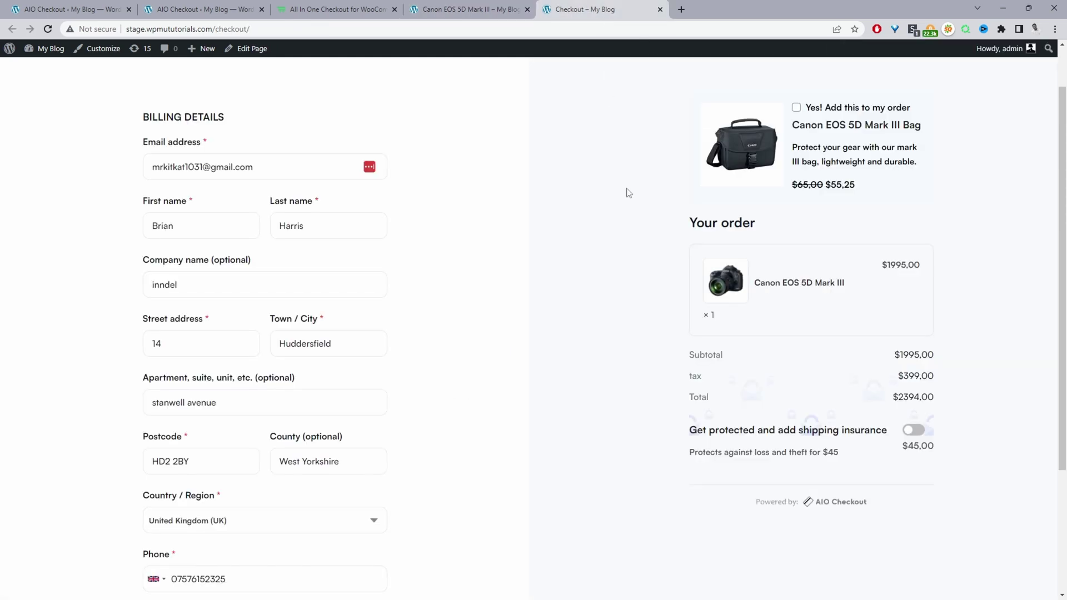
drag(804, 185, 855, 183)
click(801, 183)
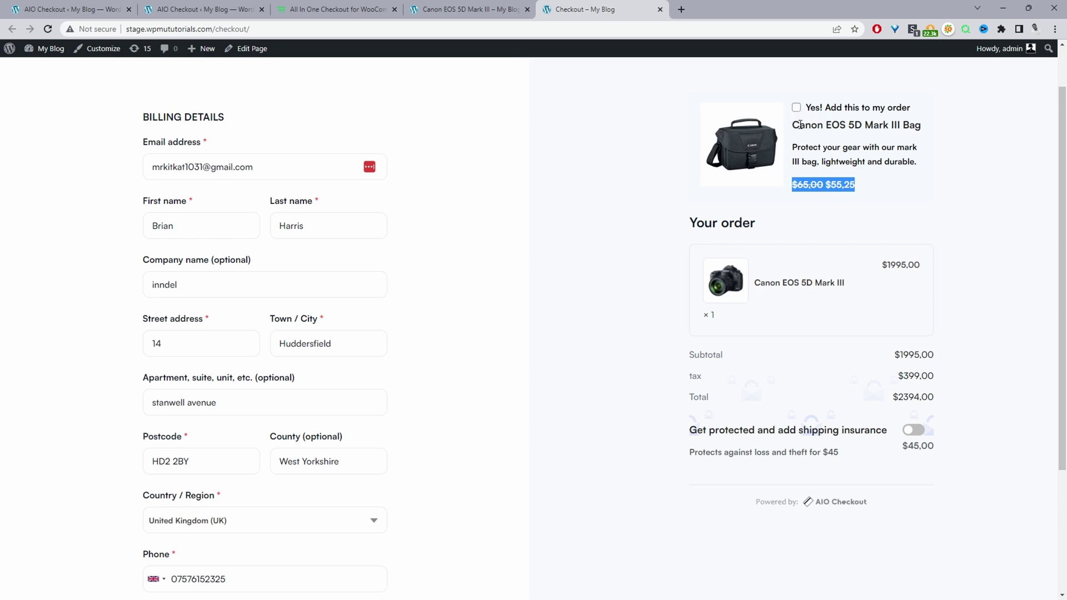
click(815, 134)
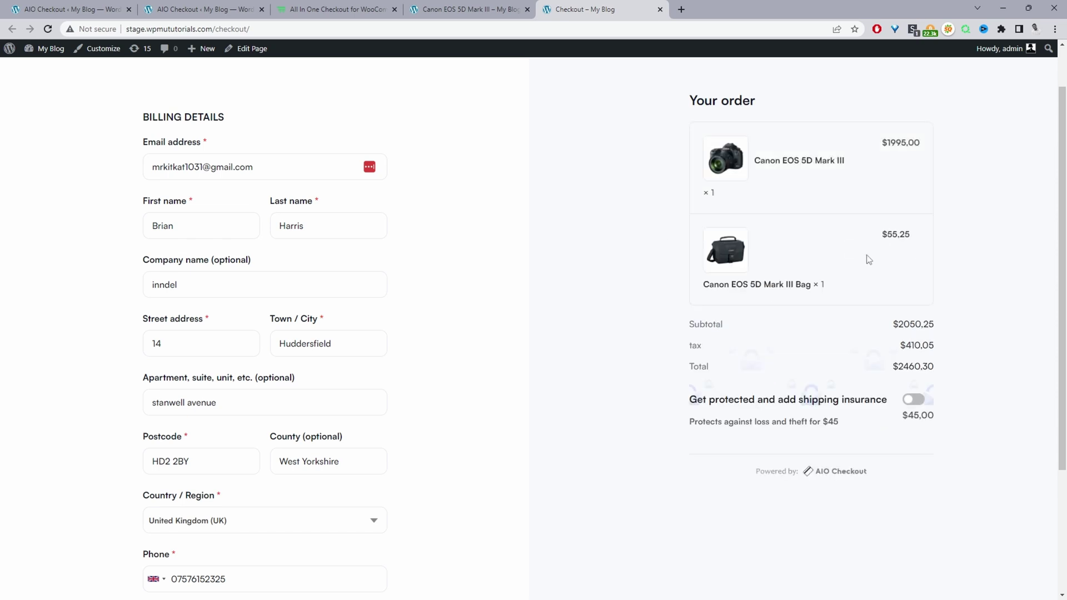
Turn on the $45 shipping insurance toggle, then return to the camera page's cart.
scroll(599, 434, down, 1)
scroll(600, 434, down, 3)
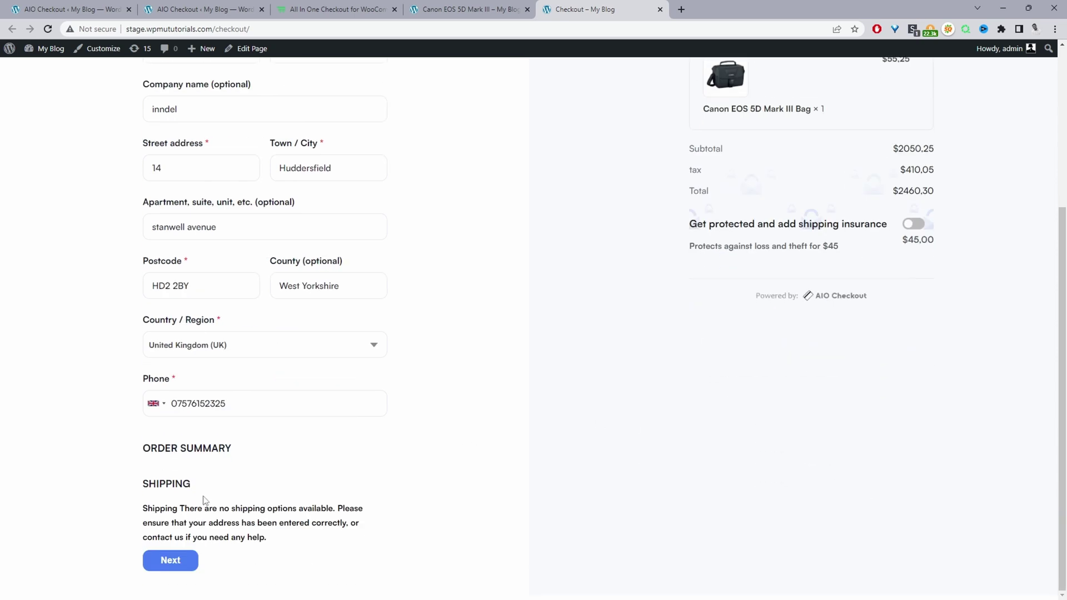
scroll(748, 344, up, 3)
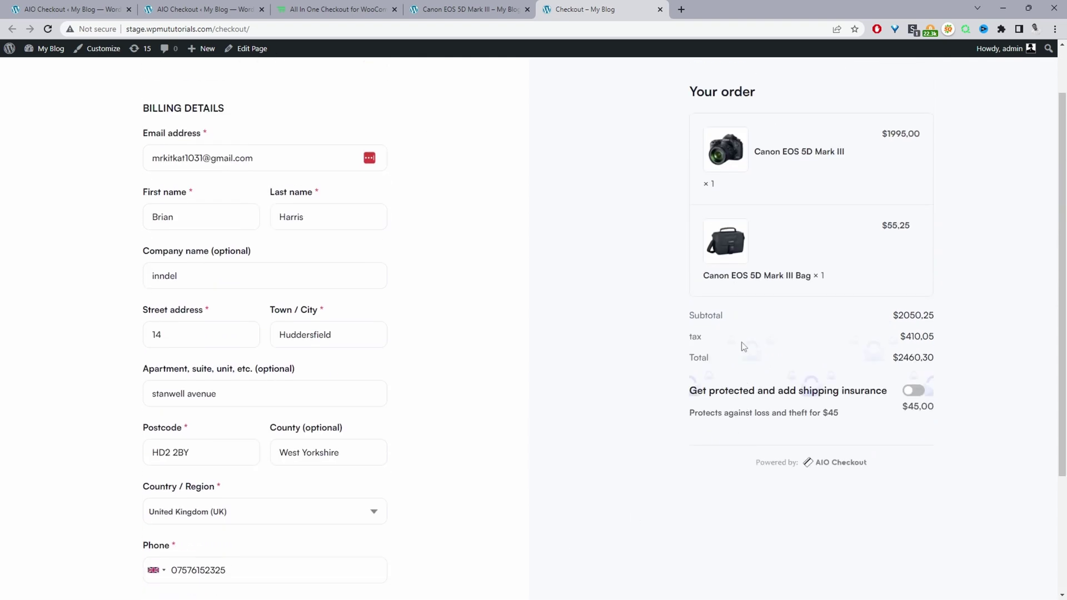
click(915, 392)
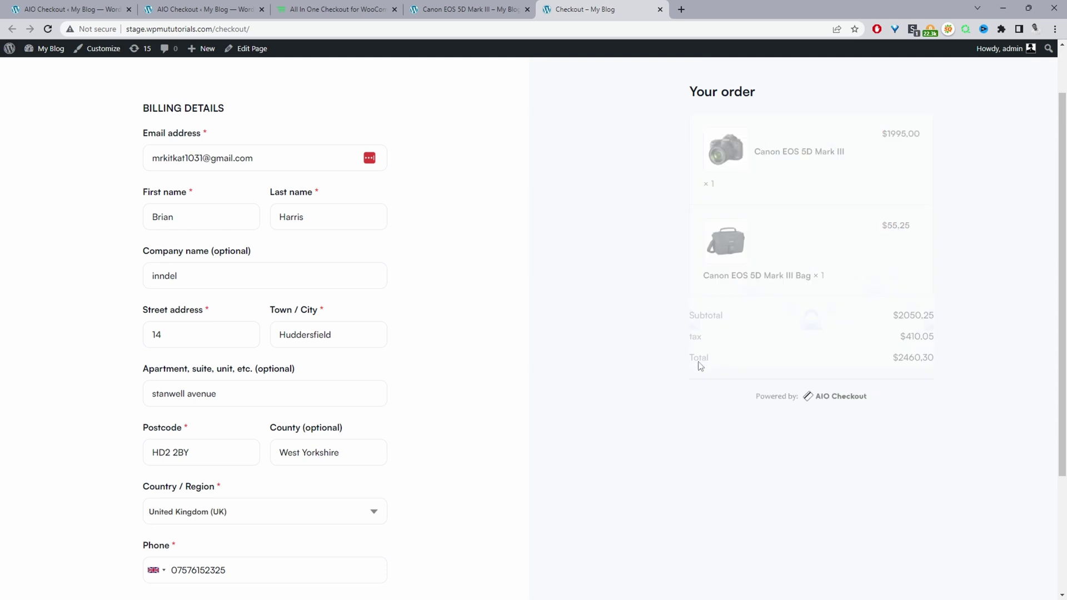
scroll(787, 373, down, 1)
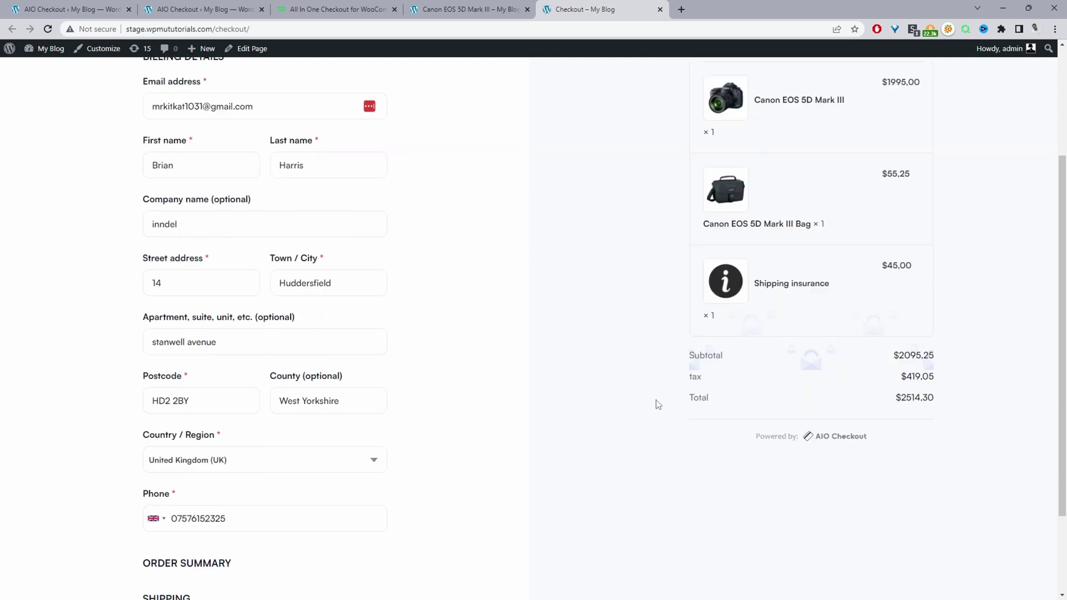
click(454, 11)
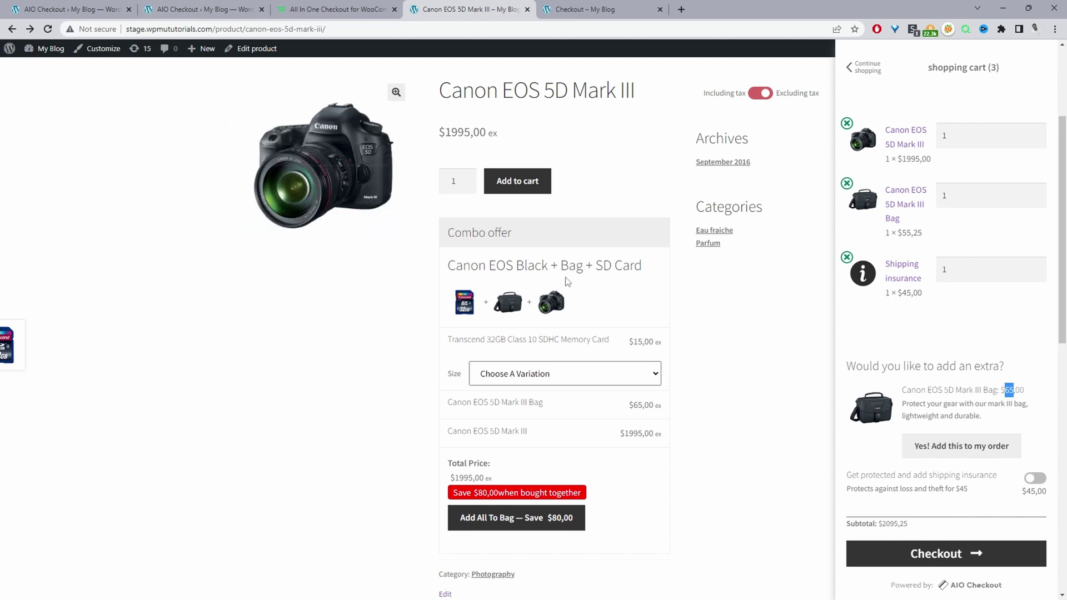
On woosuite.com, go to WooCommerce Product Bundles from the Plugins menu and scroll through its features.
click(326, 13)
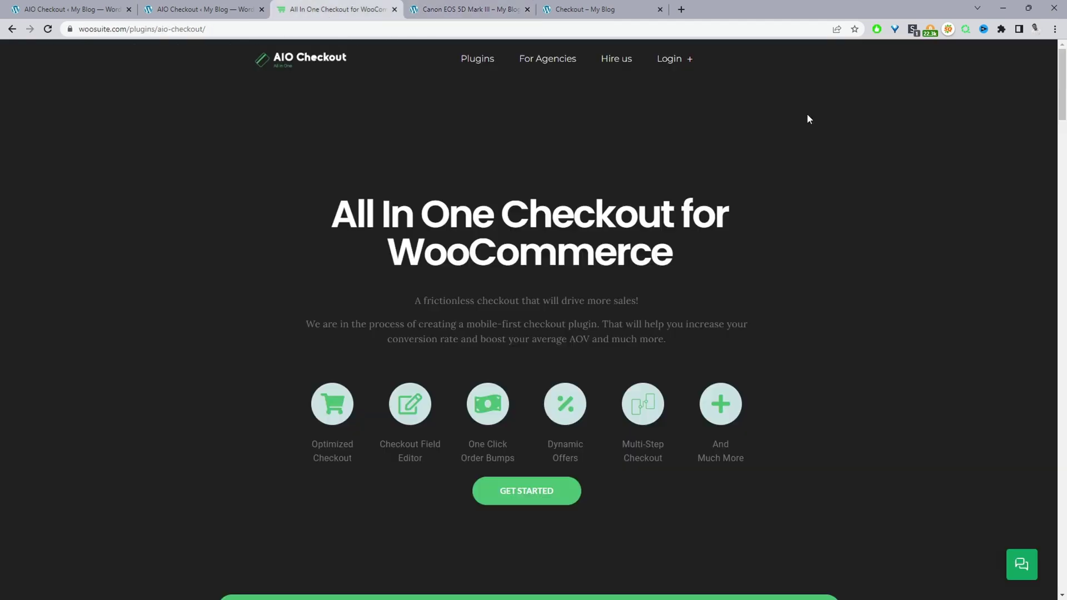
click(477, 59)
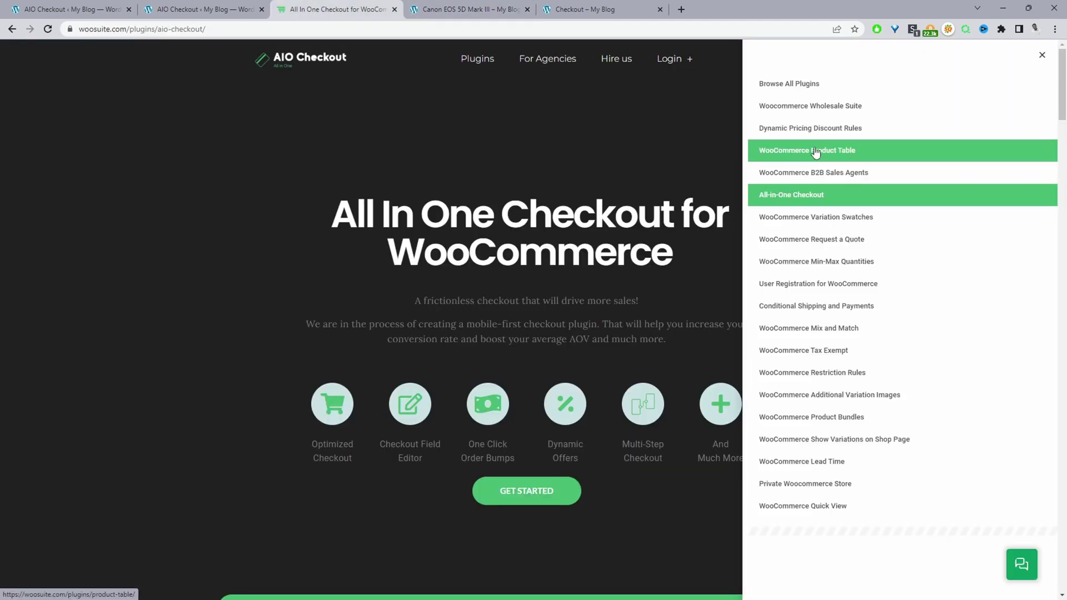
click(834, 418)
scroll(433, 296, down, 4)
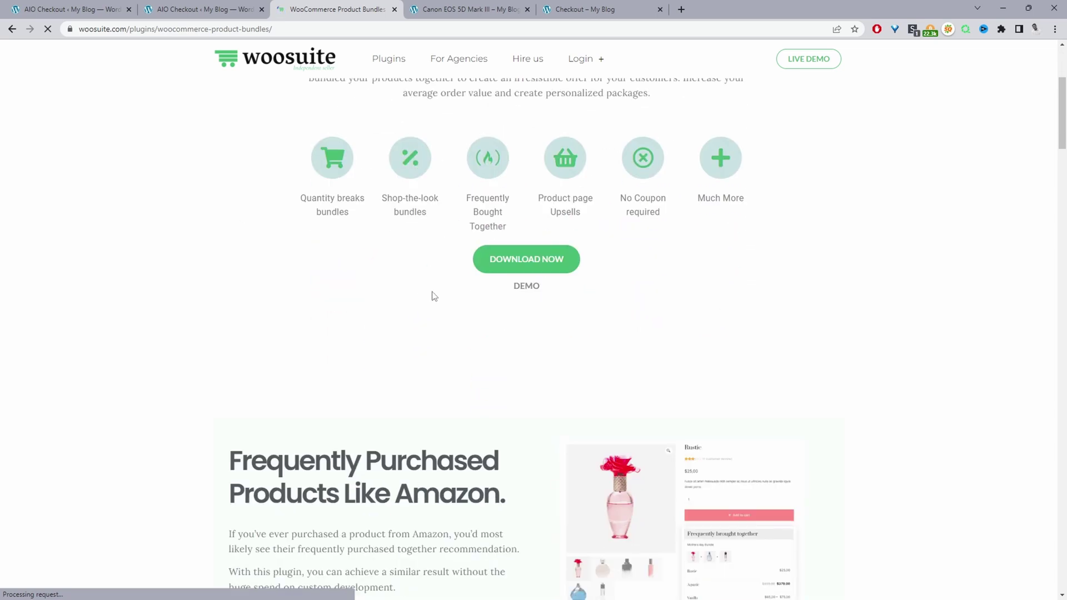
scroll(434, 295, down, 6)
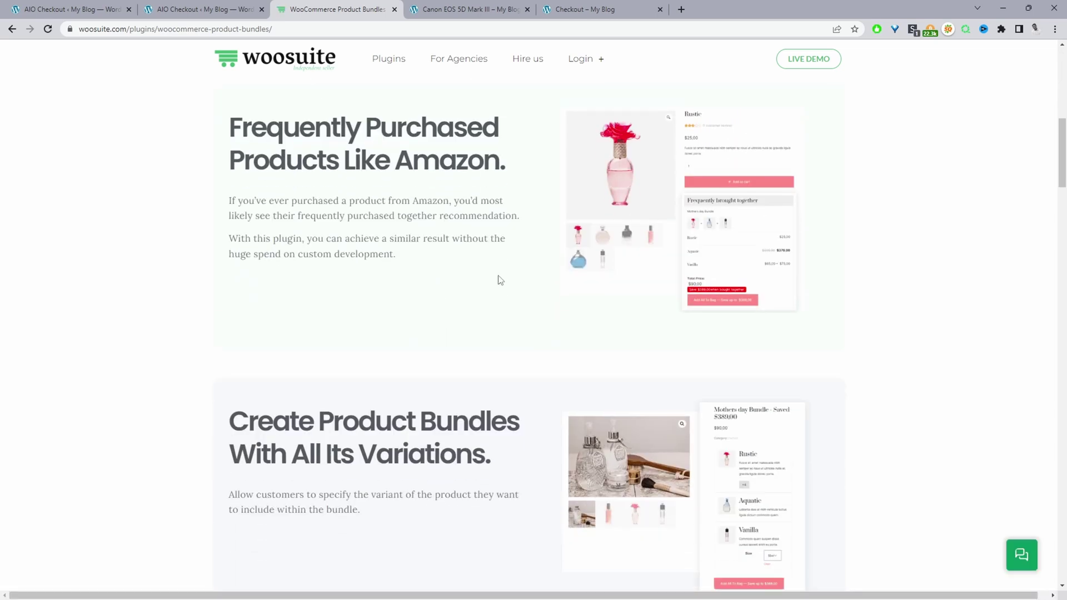
scroll(750, 280, down, 1)
scroll(753, 279, down, 3)
scroll(653, 385, down, 4)
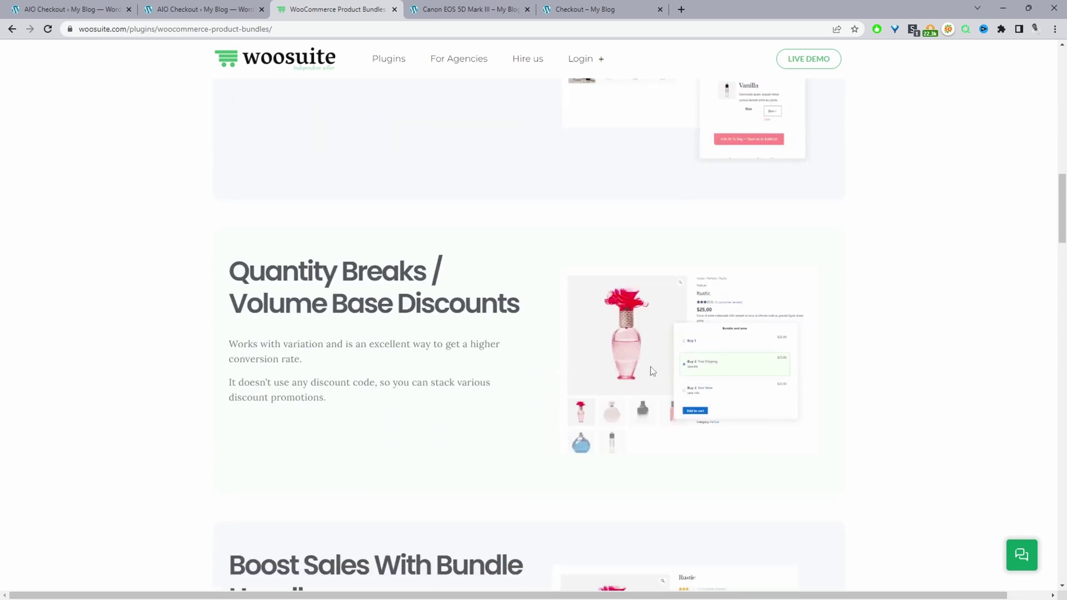
scroll(731, 334, down, 2)
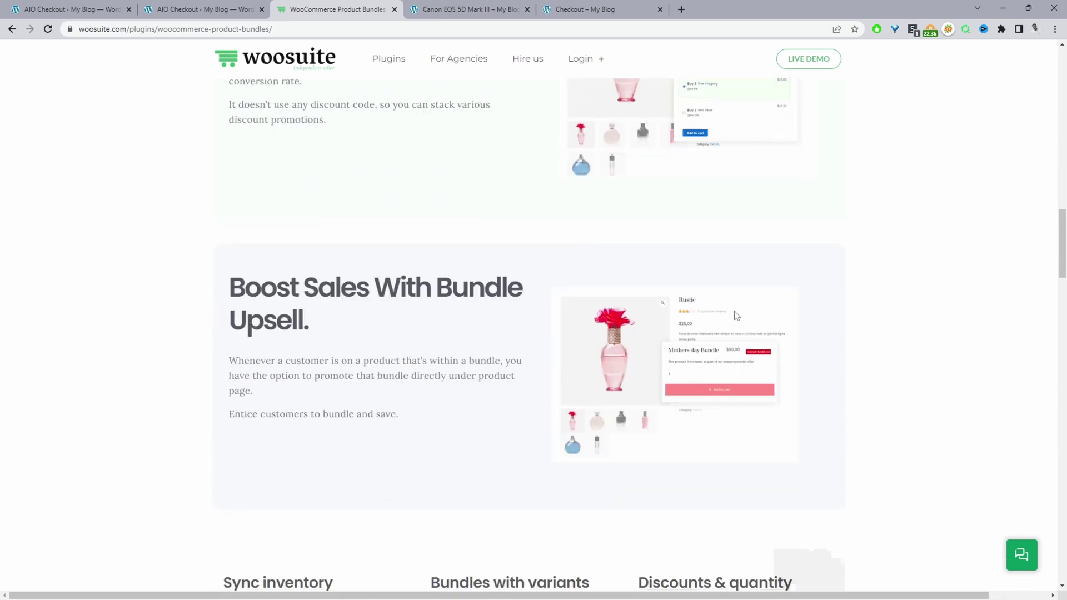